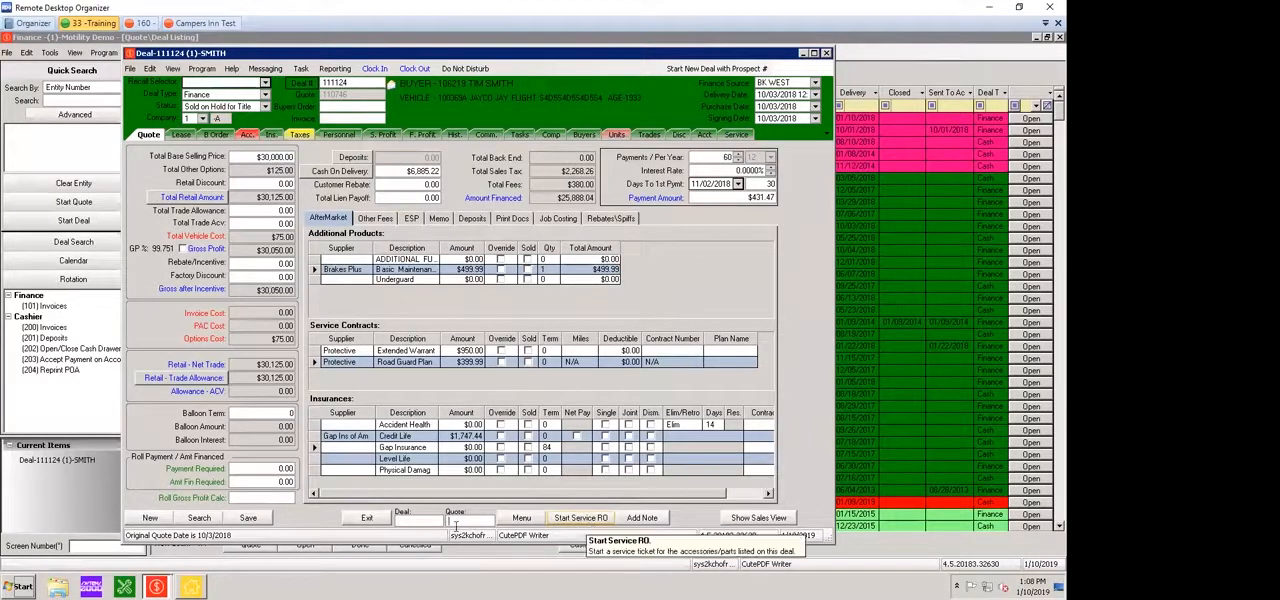
# Try to open the product menu for the open deal, and close the deal without saving changes
pyautogui.click(528, 520)
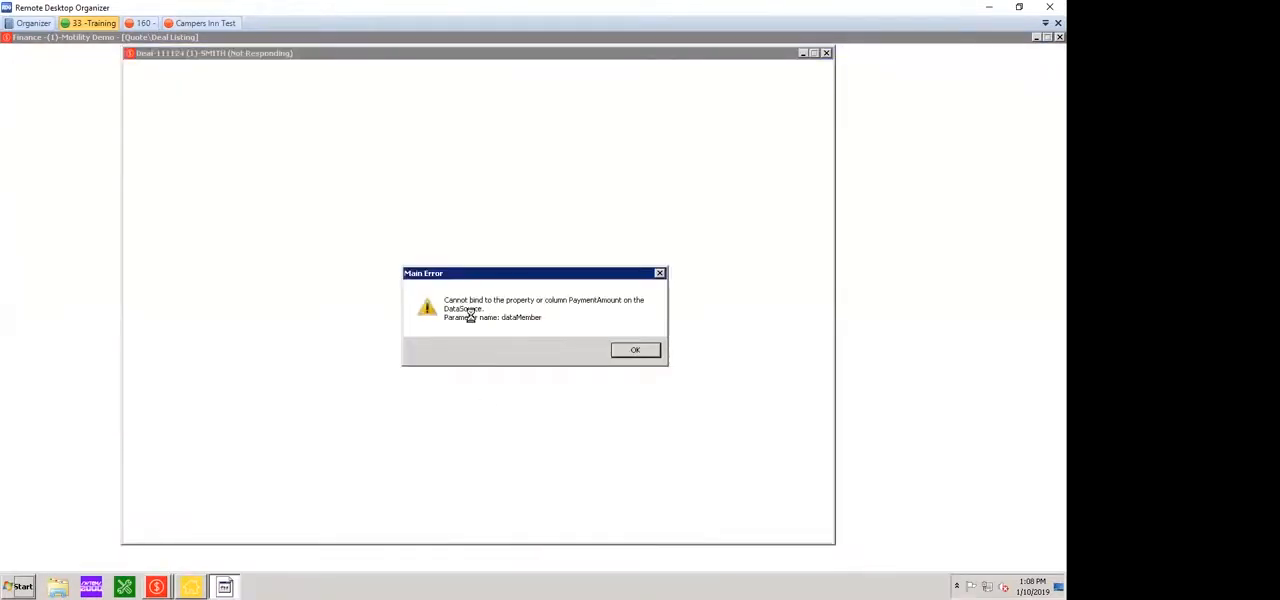
pyautogui.press('Return')
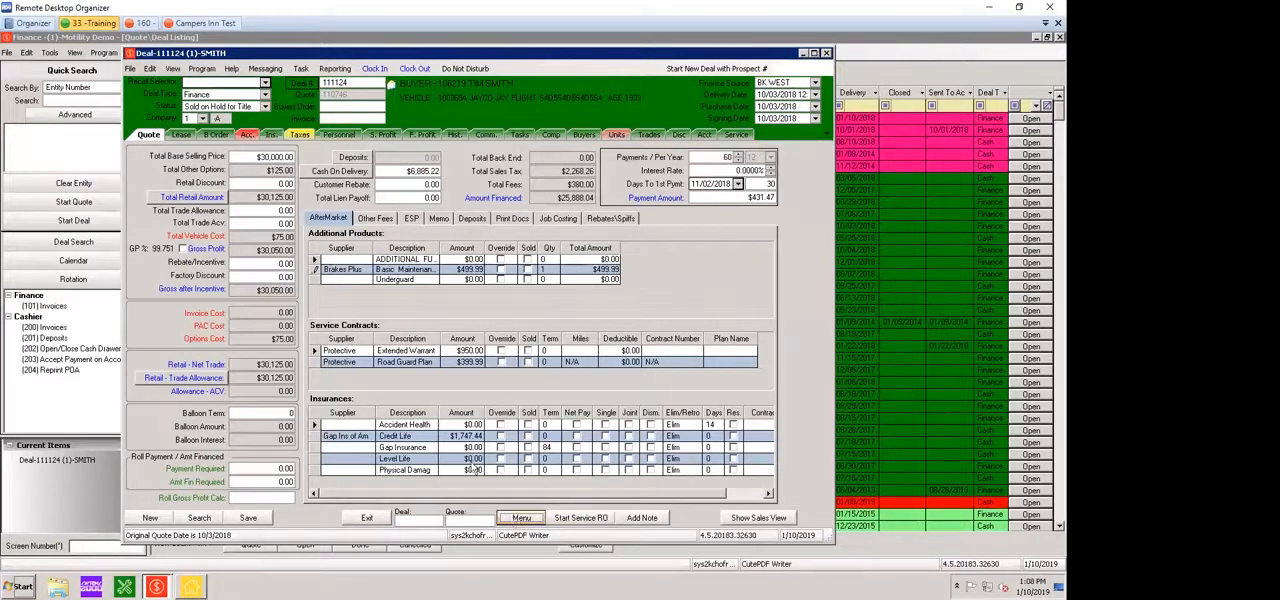
pyautogui.hotkey('alt', 'space')
pyautogui.press('c')
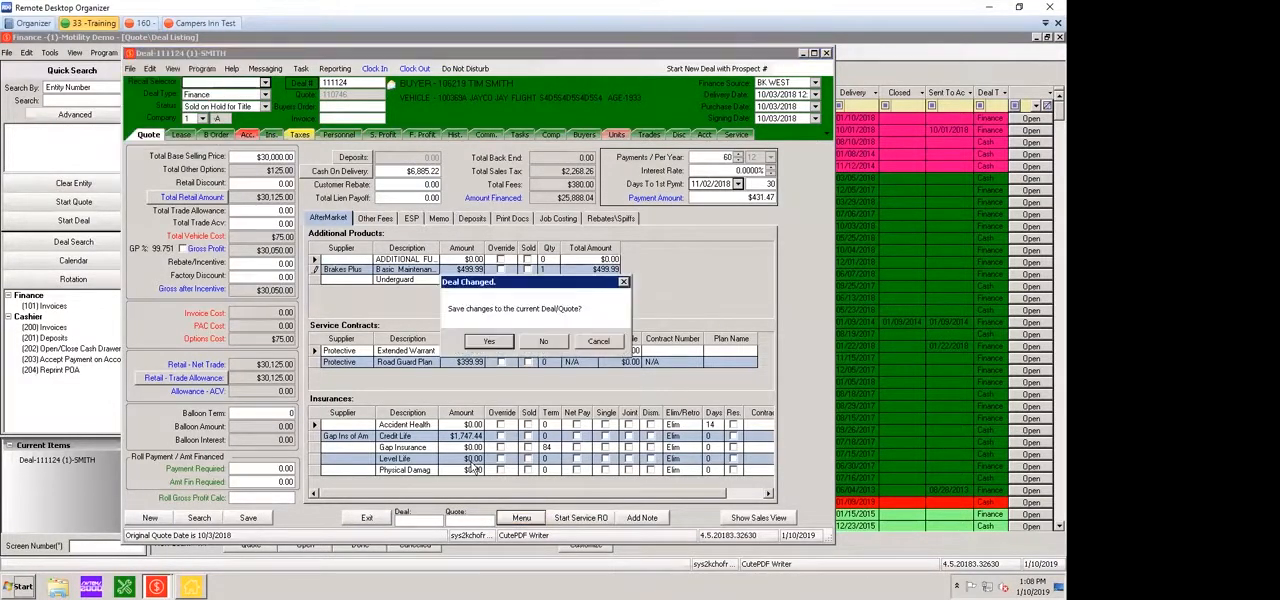
pyautogui.click(544, 342)
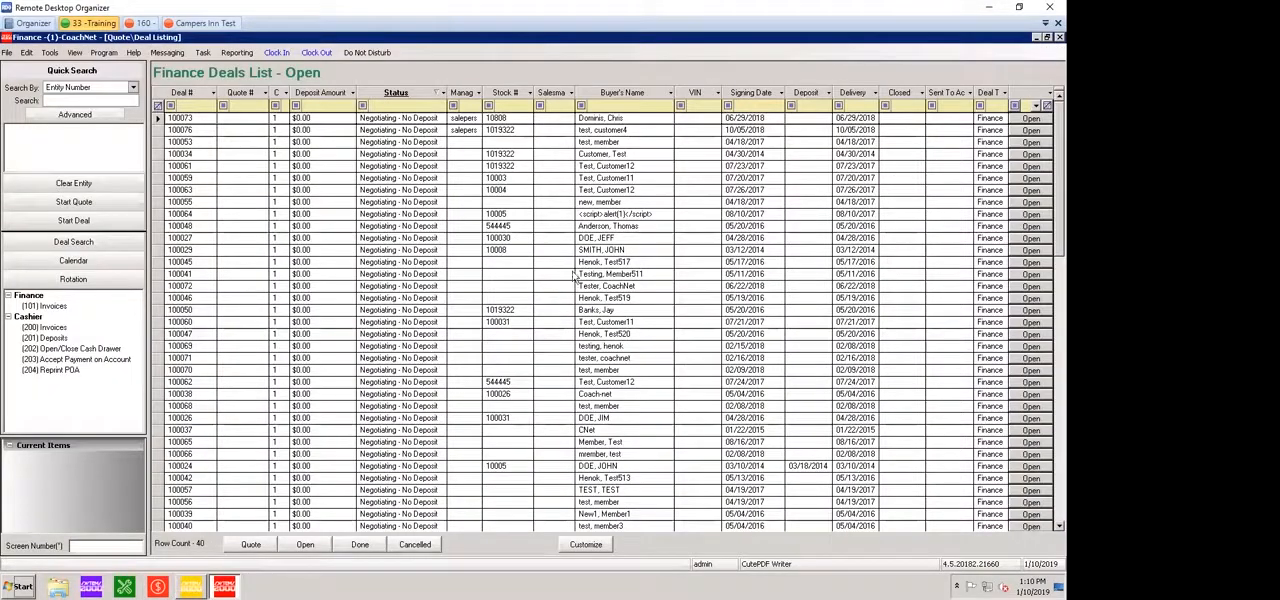
# Open a Negotiating - Deposit finance deal from the open deals list and bring up its product menu with the testmenu plan group
pyautogui.click(310, 544)
pyautogui.scroll(-8, 448, 434)
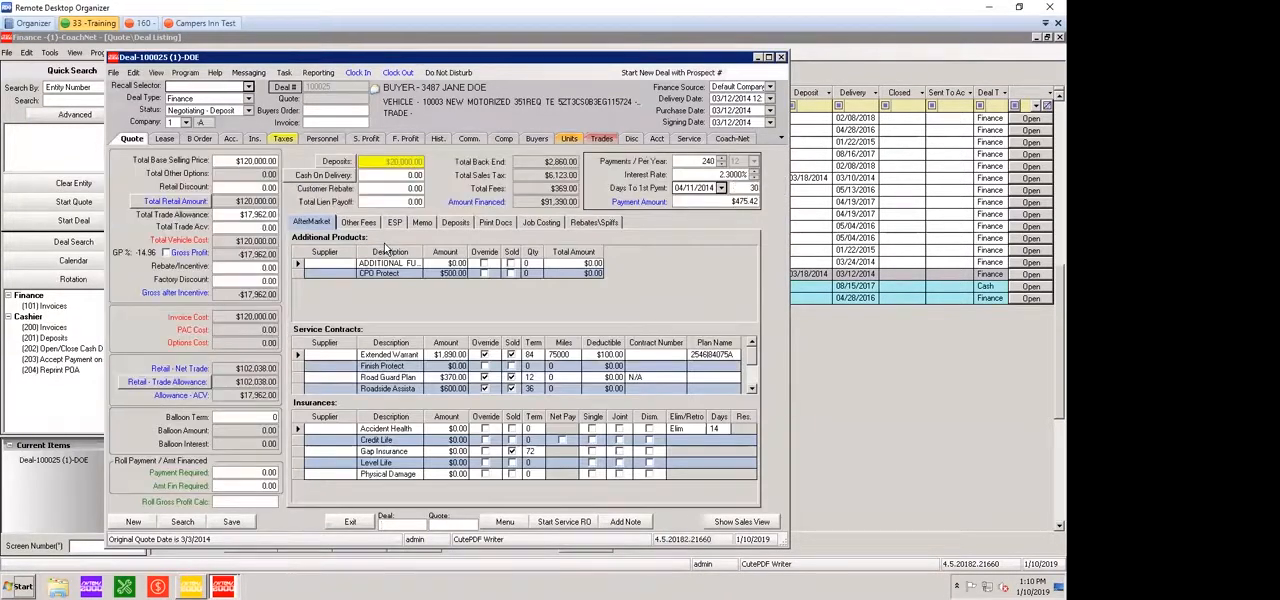
pyautogui.click(505, 523)
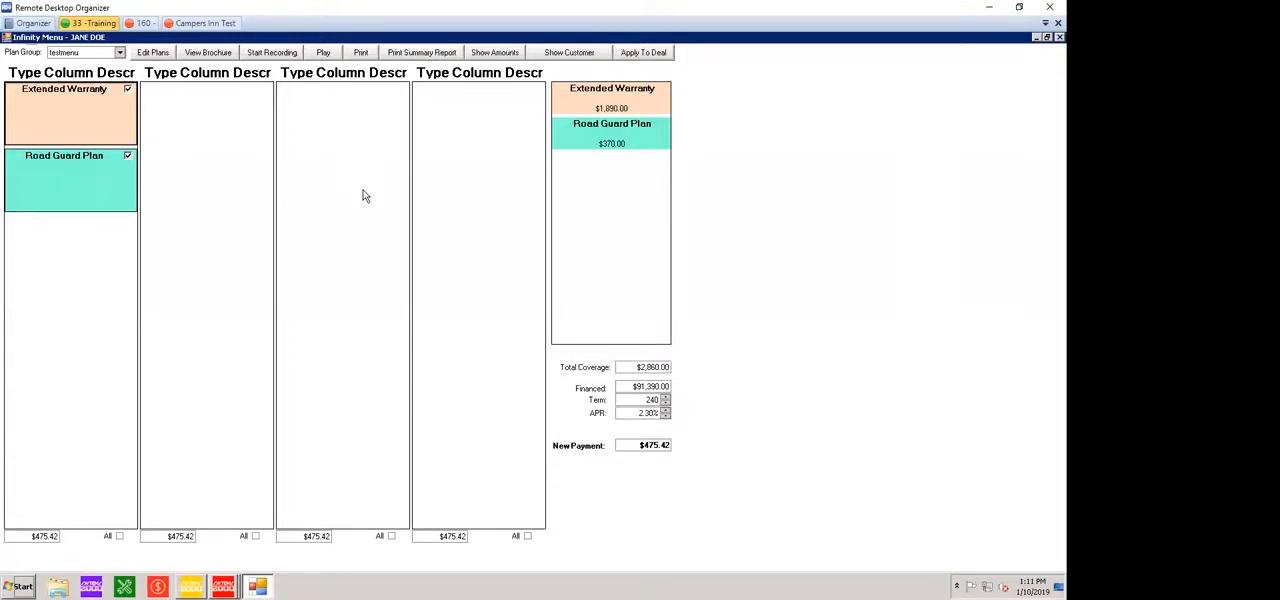
pyautogui.click(120, 52)
pyautogui.click(329, 253)
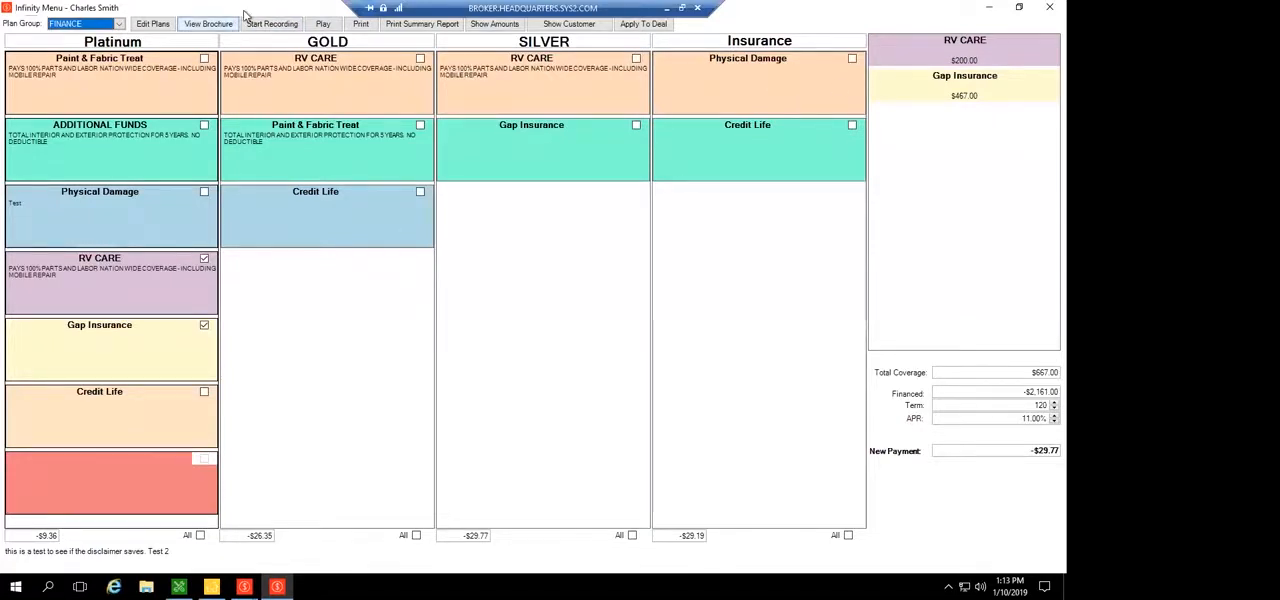
# Move the remote connection bar aside and select all products in the Platinum plan of the FINANCE menu
pyautogui.moveTo(565, 12); pyautogui.dragTo(659, 12)
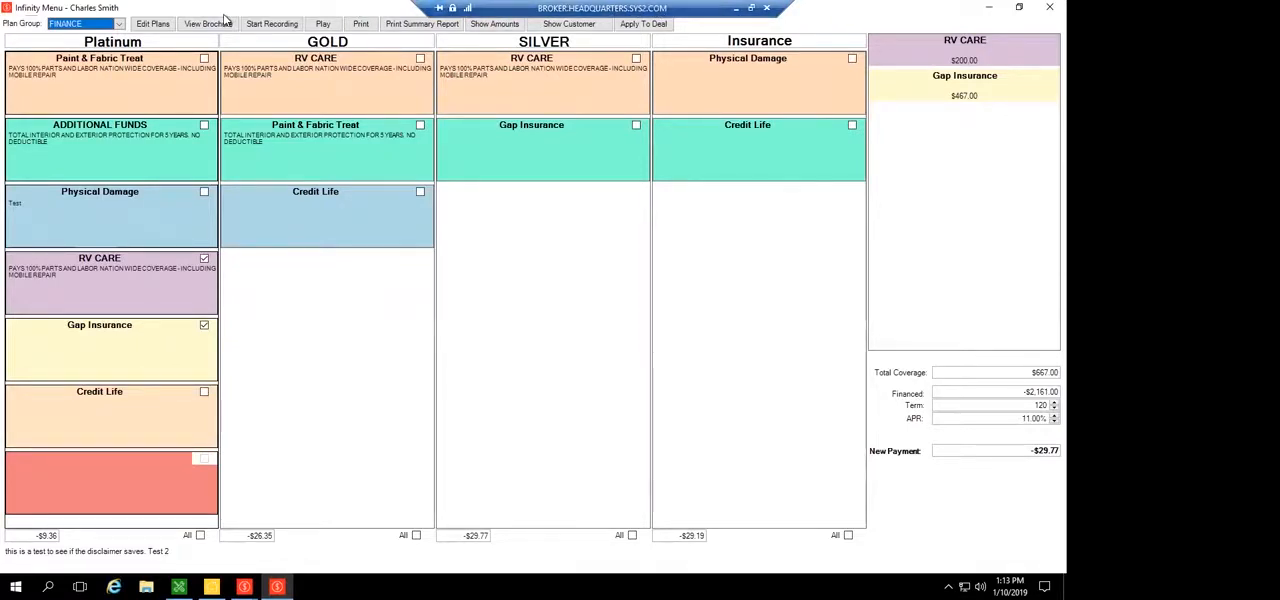
pyautogui.click(366, 391)
pyautogui.click(573, 391)
pyautogui.click(760, 391)
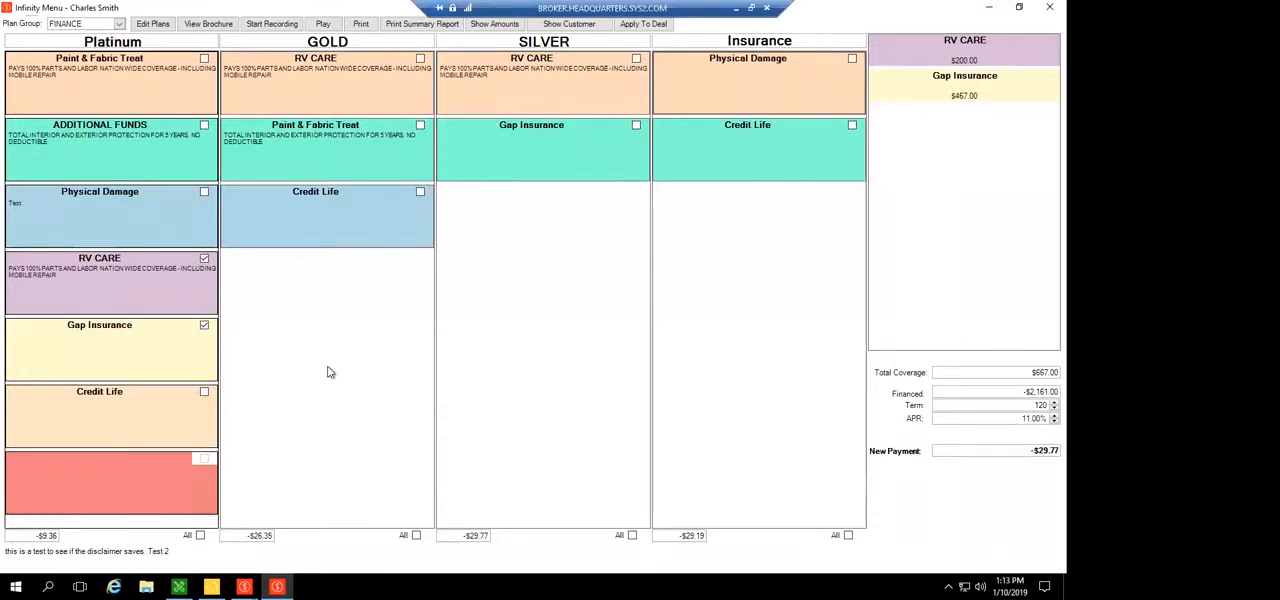
pyautogui.click(200, 536)
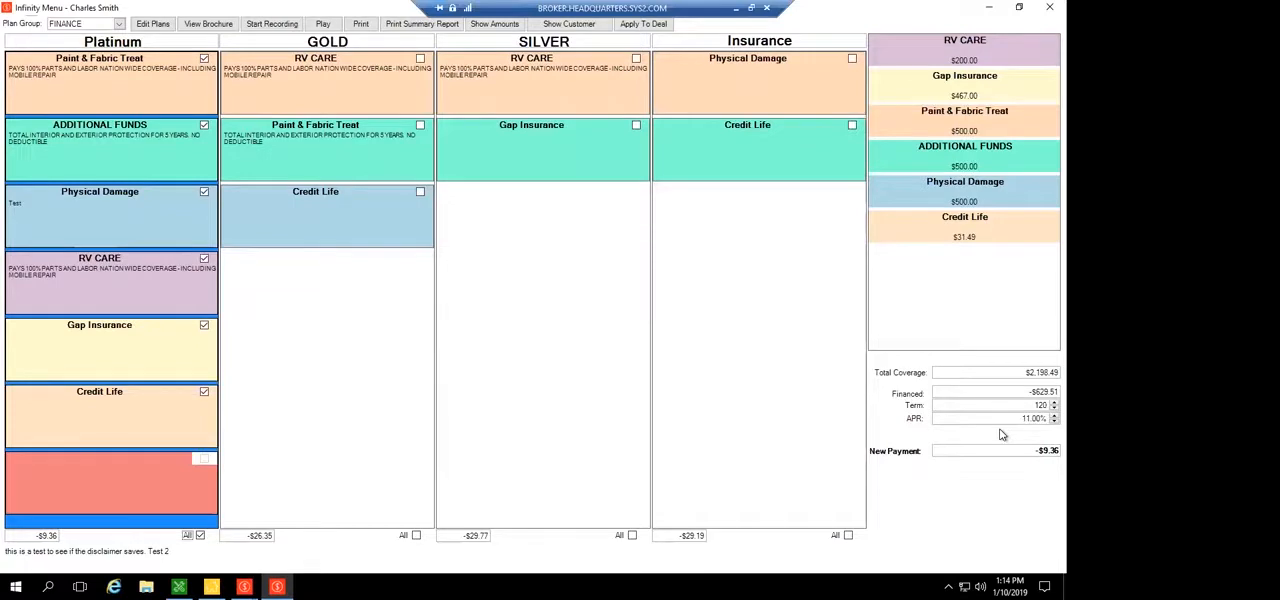
# Open the plan setup and display the Second Level plan group with its Level 1 heading
pyautogui.click(152, 20)
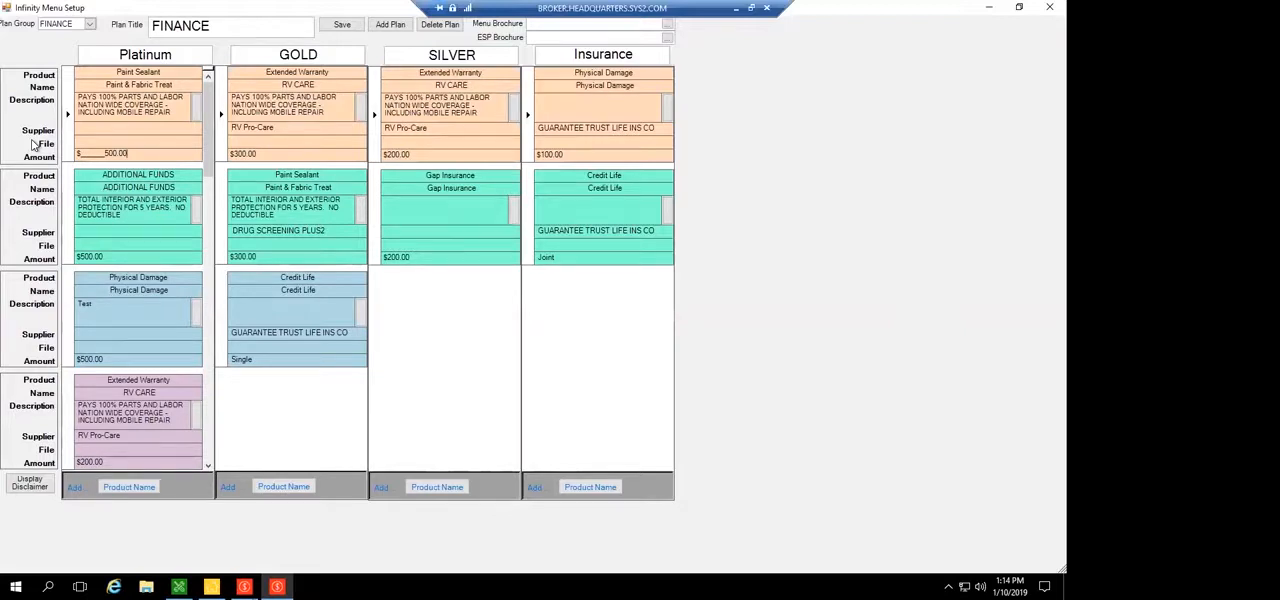
pyautogui.click(181, 20)
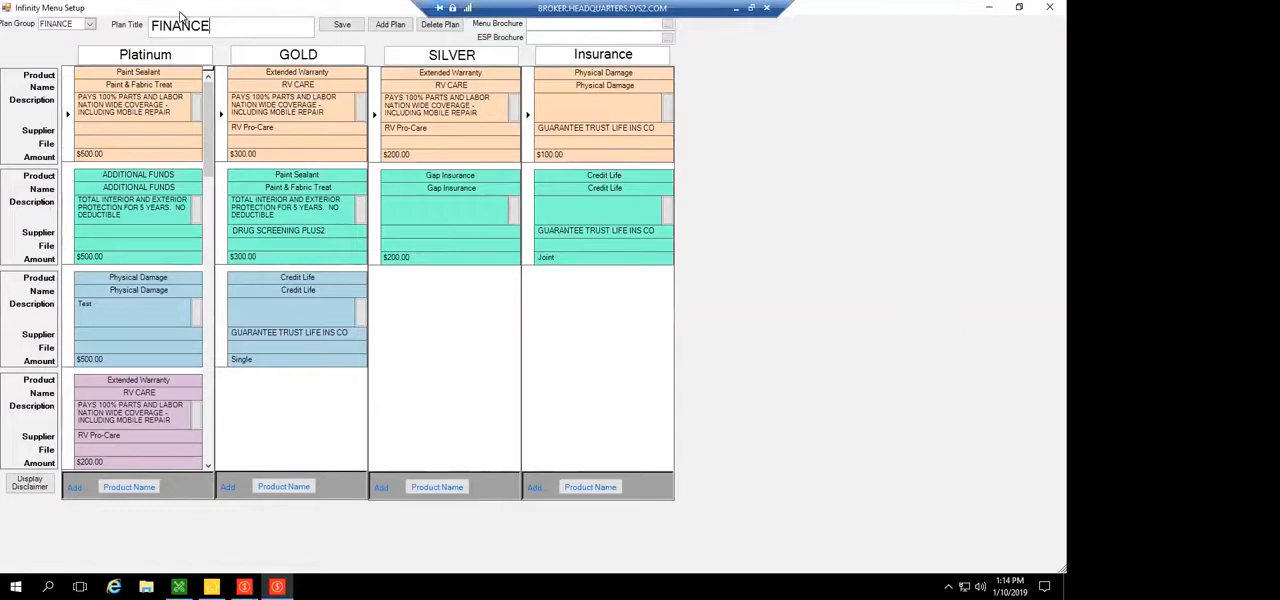
pyautogui.click(90, 24)
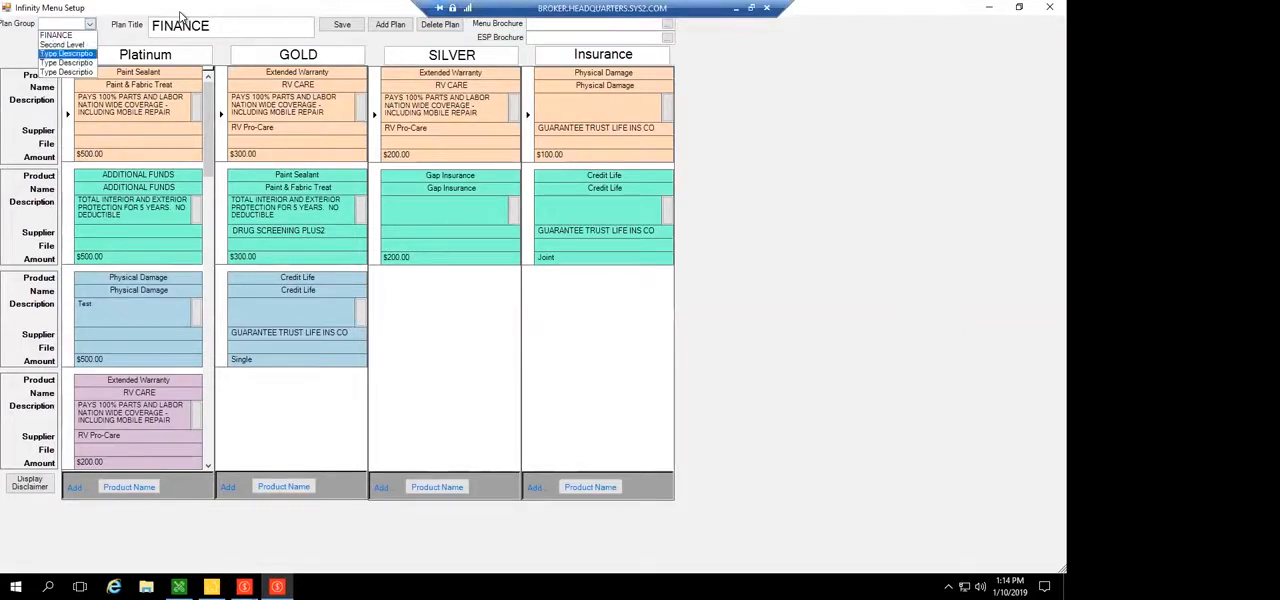
pyautogui.press('Return')
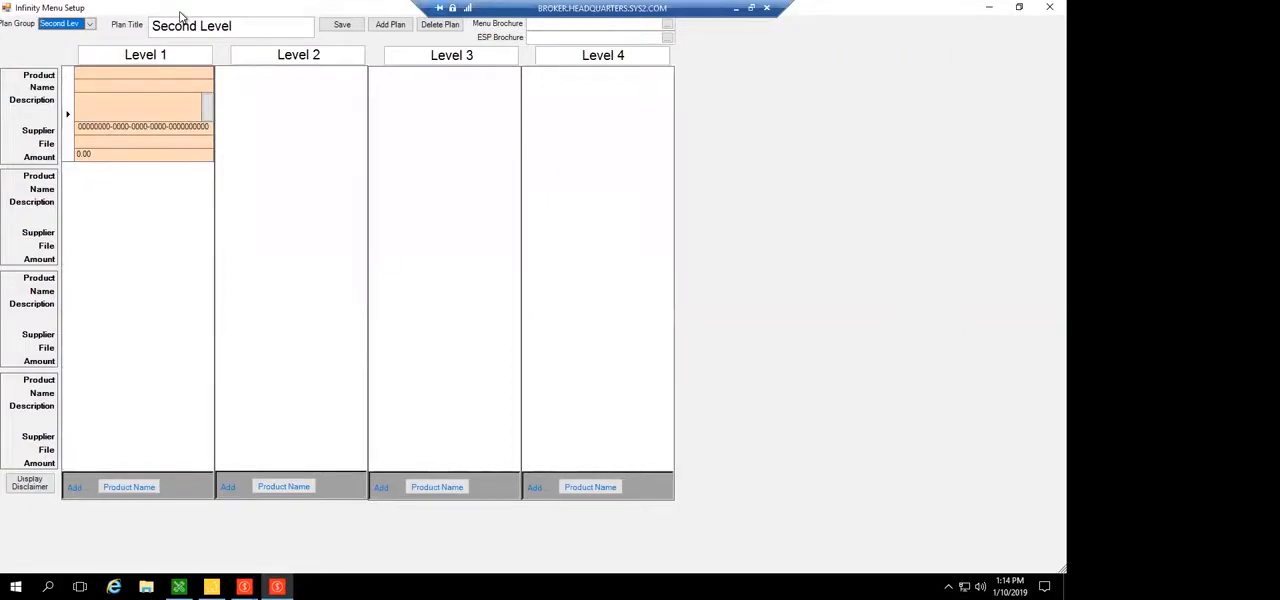
pyautogui.moveTo(125, 55); pyautogui.dragTo(169, 55)
pyautogui.click(172, 55)
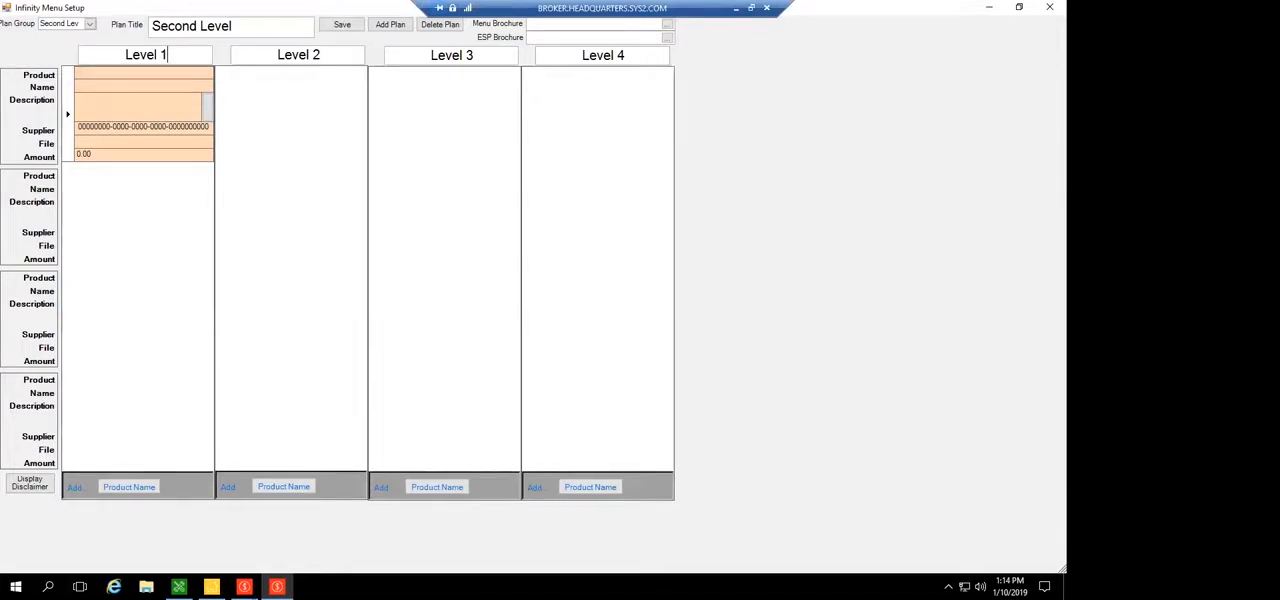
# Return the plan setup to the FINANCE plan group and close the setup
pyautogui.click(89, 23)
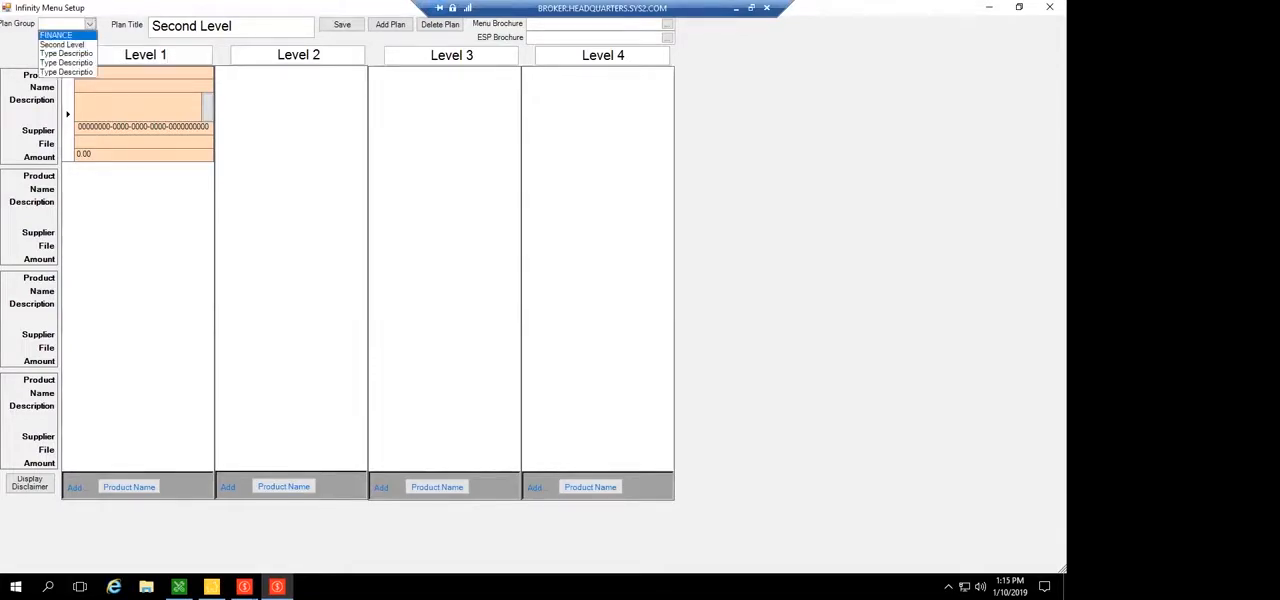
pyautogui.click(56, 35)
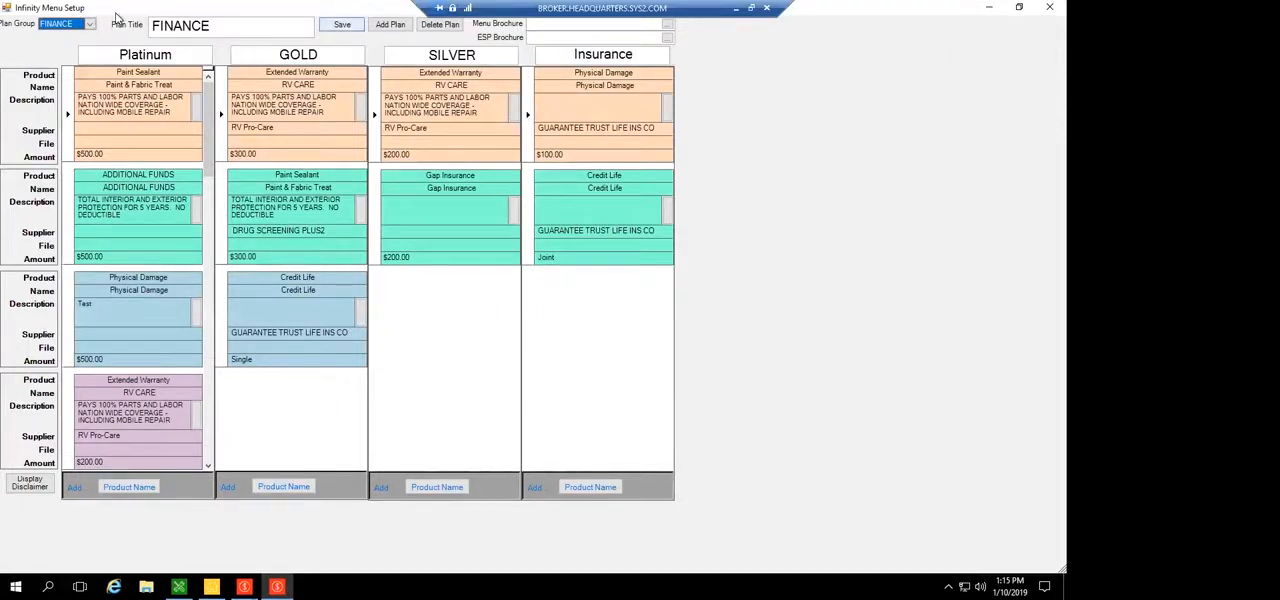
pyautogui.doubleClick(5, 10)
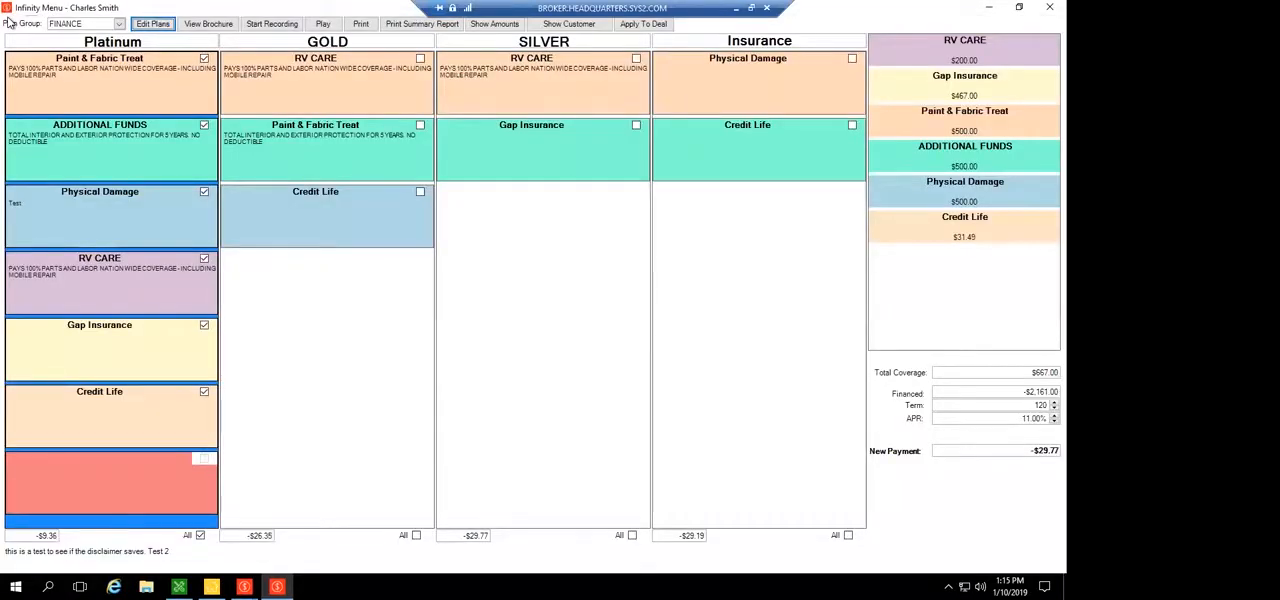
# Show the product amounts and set the Platinum plan's Paint & Fabric Treat amount to $1,000.00
pyautogui.click(37, 207)
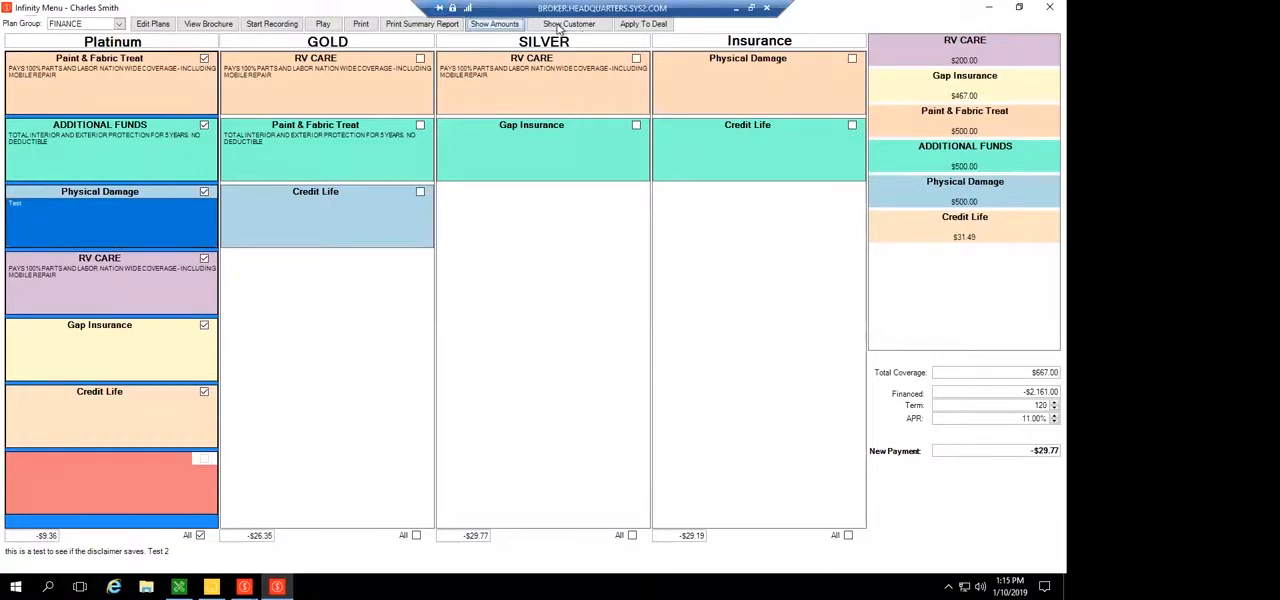
pyautogui.hotkey('shift', 'Right')
pyautogui.hotkey('shift', 'Right')
pyautogui.hotkey('shift', 'Right')
pyautogui.hotkey('shift', 'Right')
pyautogui.hotkey('shift', 'Right')
pyautogui.hotkey('shift', 'Right')
pyautogui.press('Delete')
pyautogui.write('1,000')
pyautogui.press('Tab')
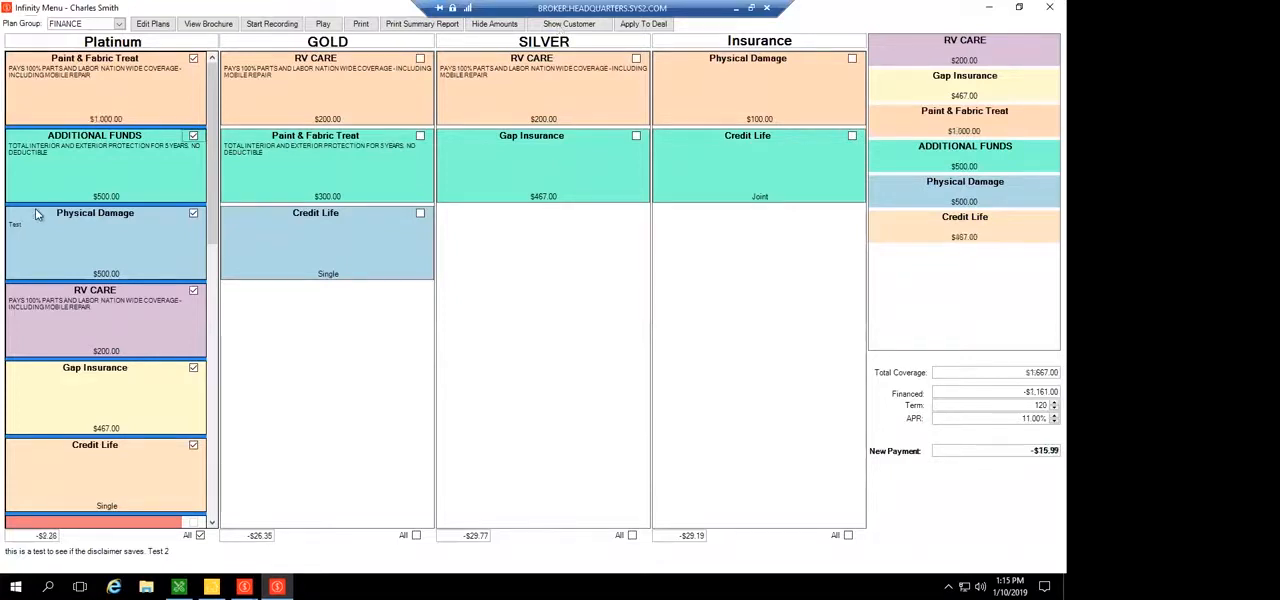
# Examine the editable product amounts in the GOLD, SILVER and Platinum plans and in the list of selected products
pyautogui.click(327, 119)
pyautogui.click(526, 117)
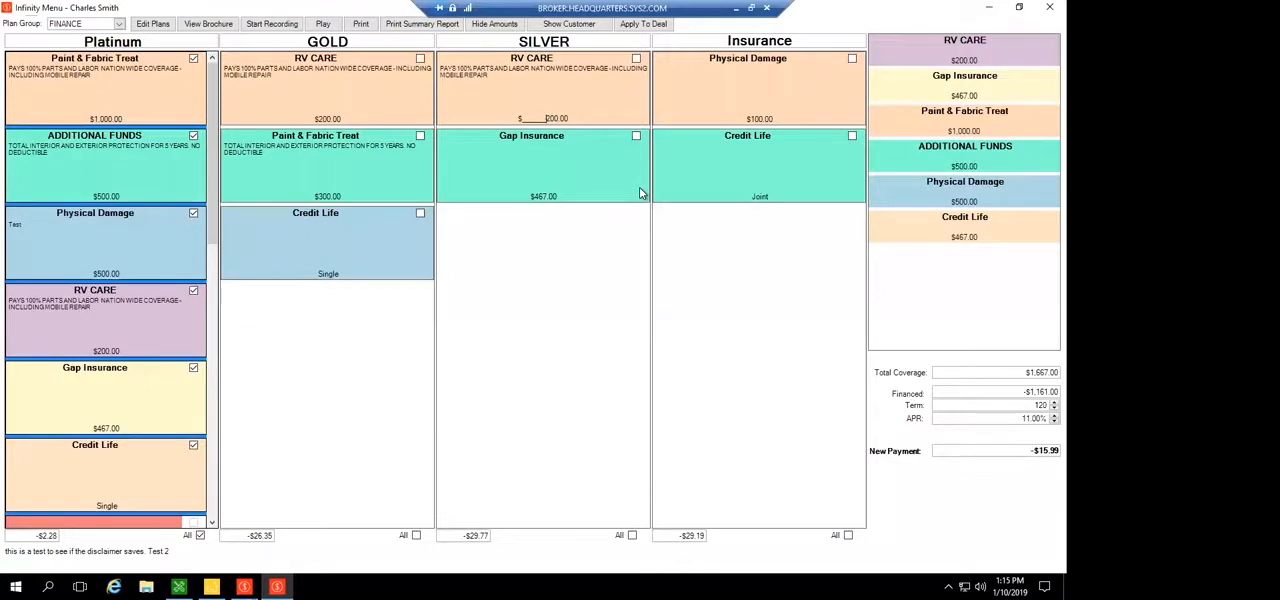
pyautogui.click(33, 239)
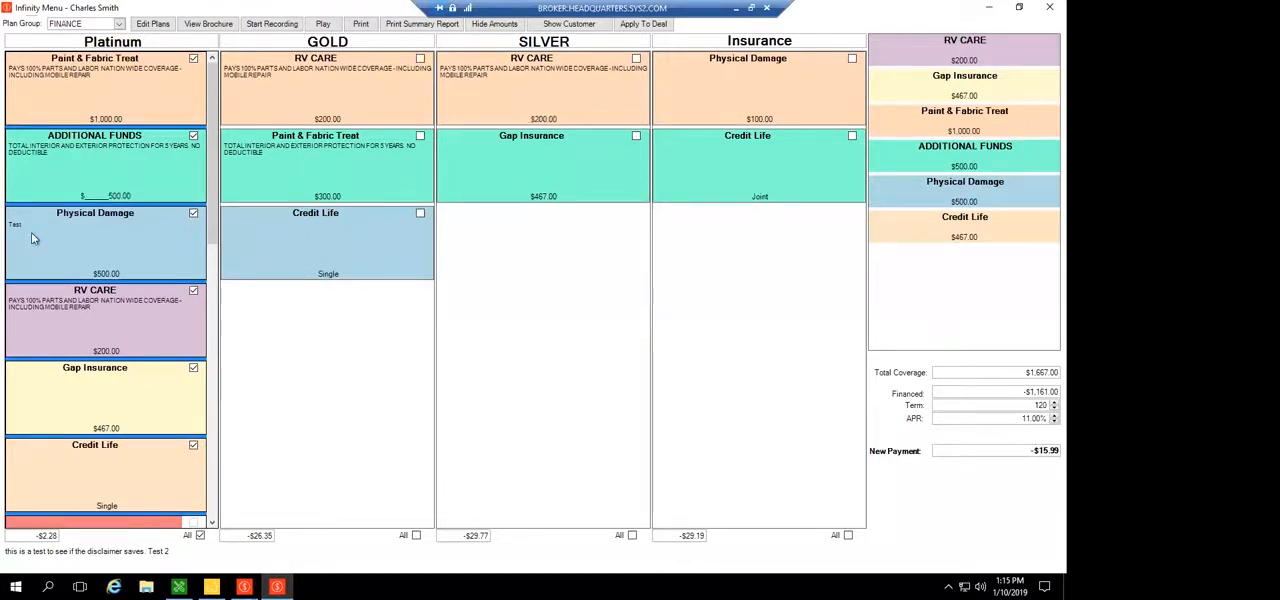
pyautogui.moveTo(132, 196); pyautogui.dragTo(33, 239)
pyautogui.click(33, 239)
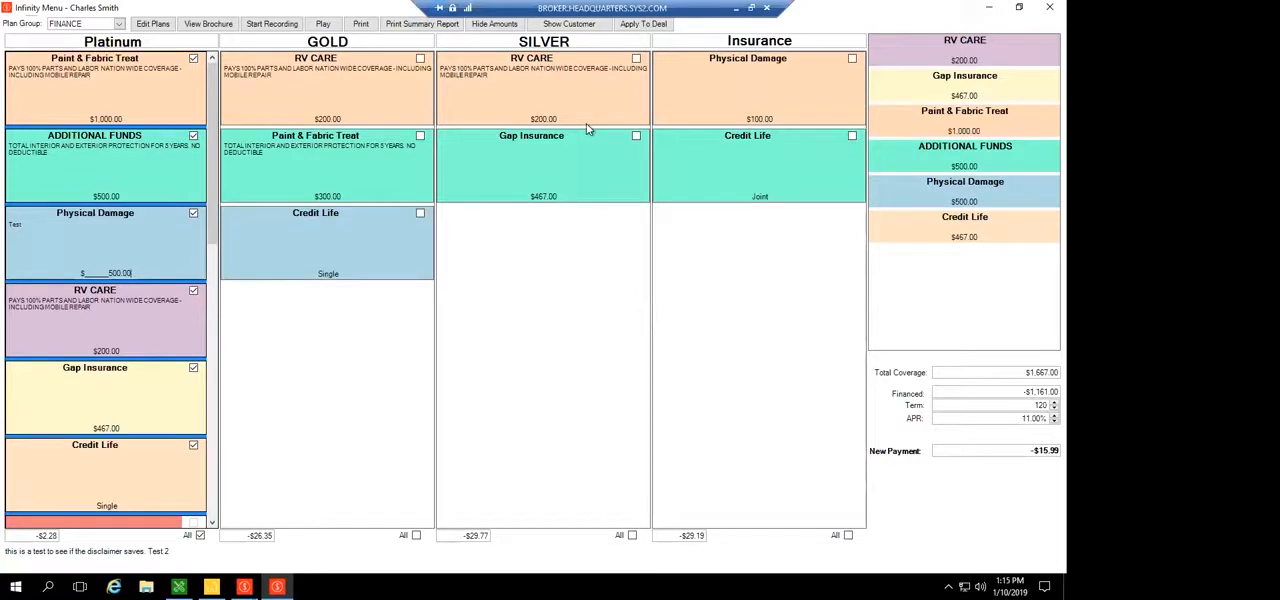
pyautogui.click(964, 132)
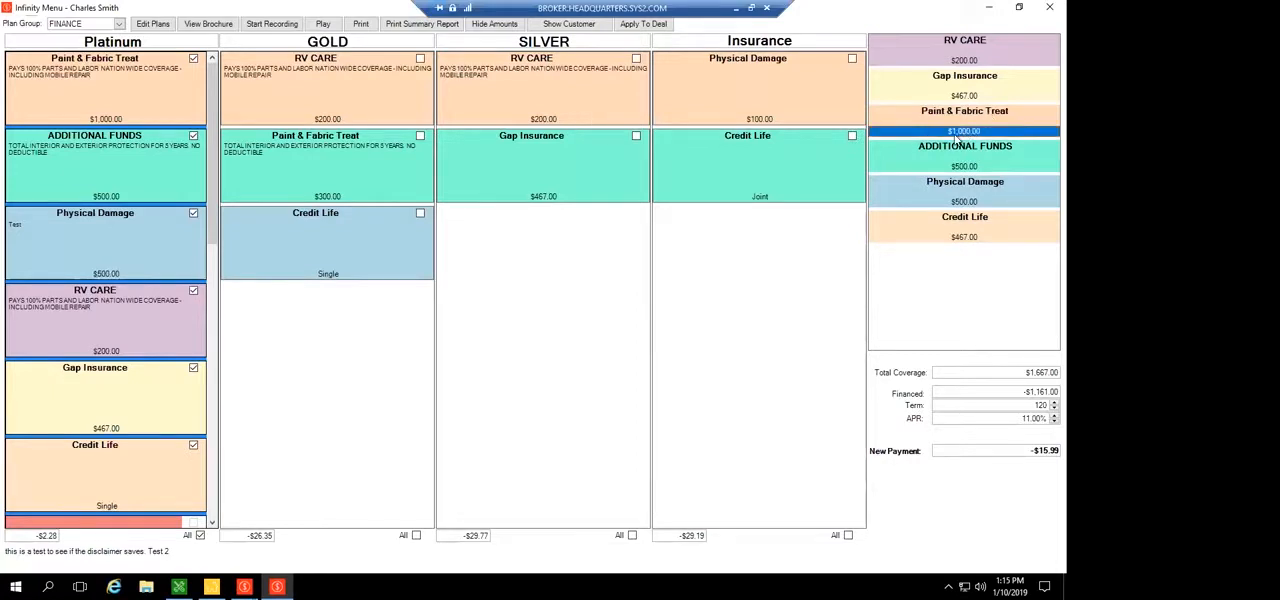
pyautogui.click(390, 172)
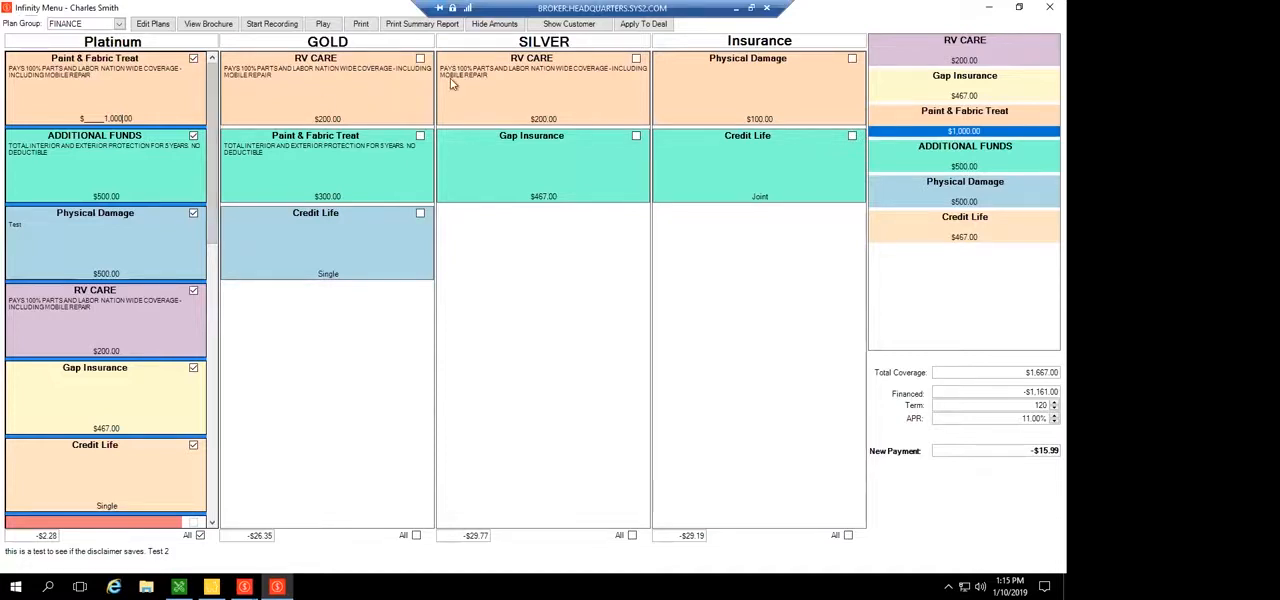
# Apply the menu selections to the deal and close the menu
pyautogui.click(645, 25)
pyautogui.press('Tab')
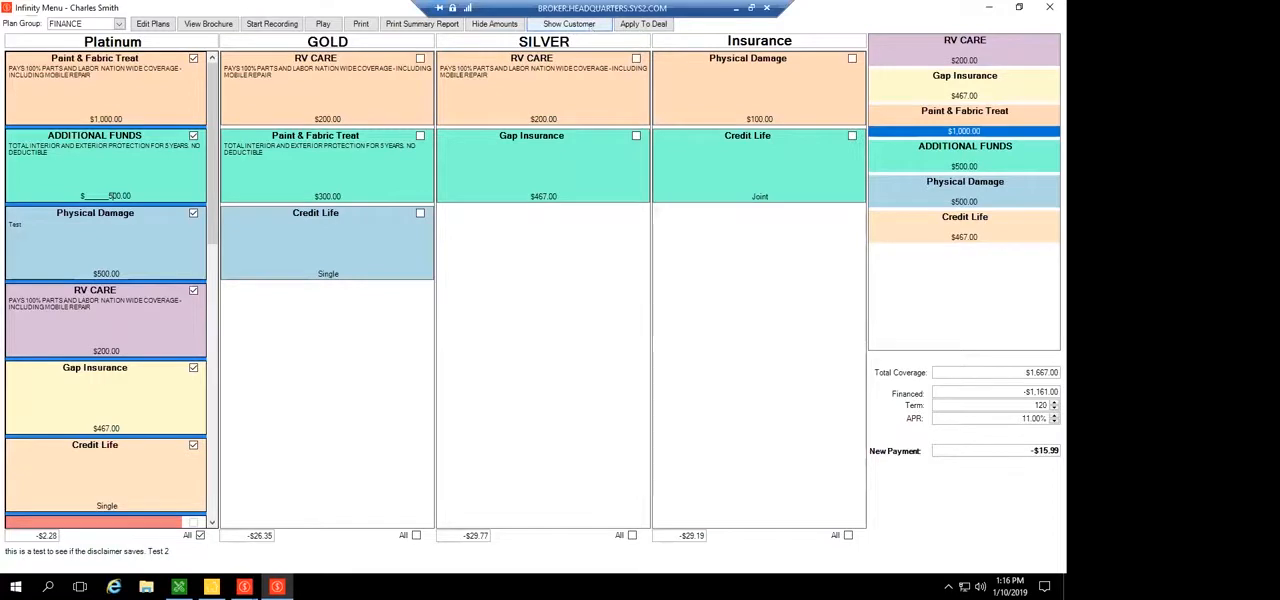
pyautogui.doubleClick(10, 10)
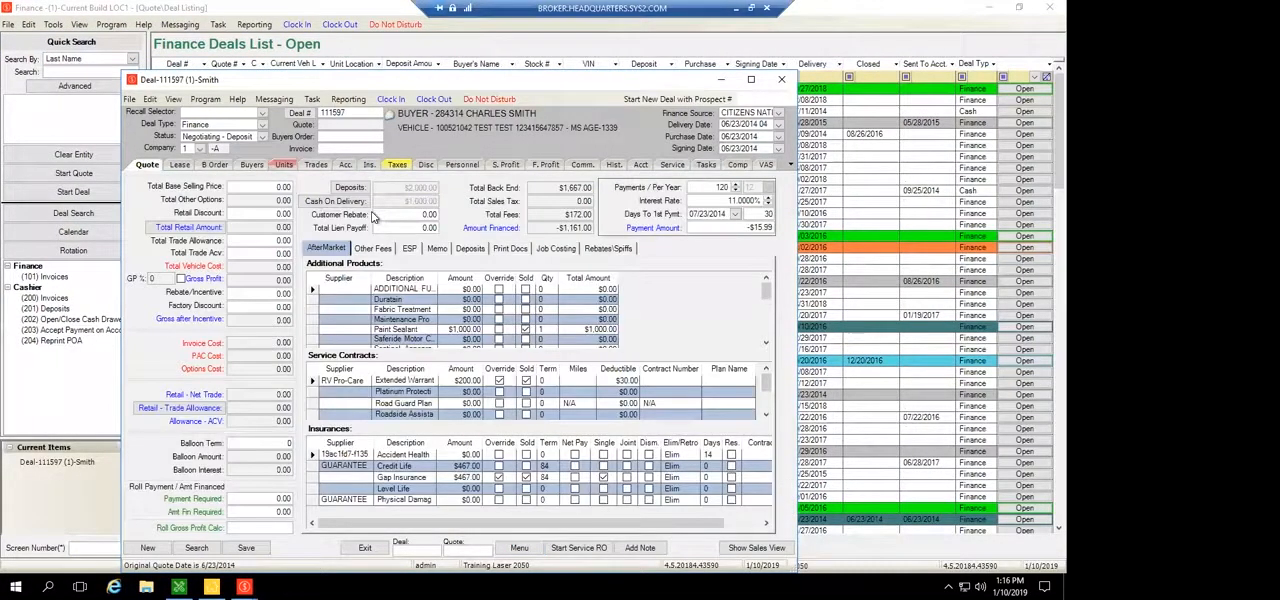
# Check the Paint Sealant entry and the other additional products, service contracts and insurances on the deal's AfterMarket section
pyautogui.click(400, 331)
pyautogui.click(328, 249)
pyautogui.click(577, 333)
pyautogui.scroll(-3, 575, 331)
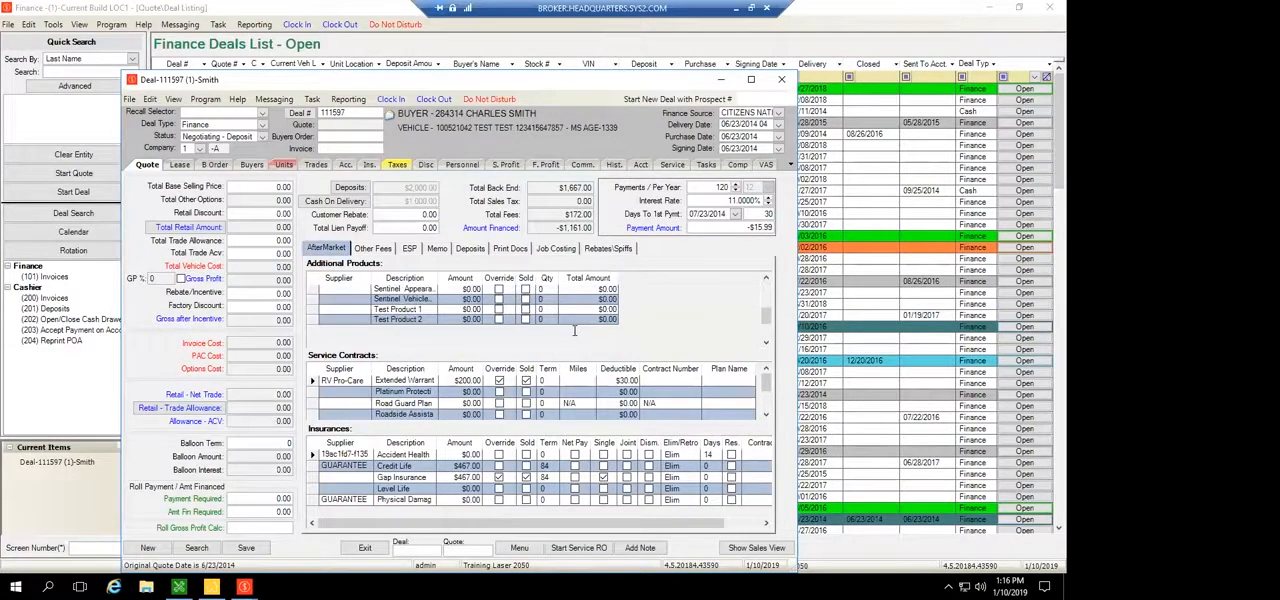
pyautogui.scroll(2, 575, 331)
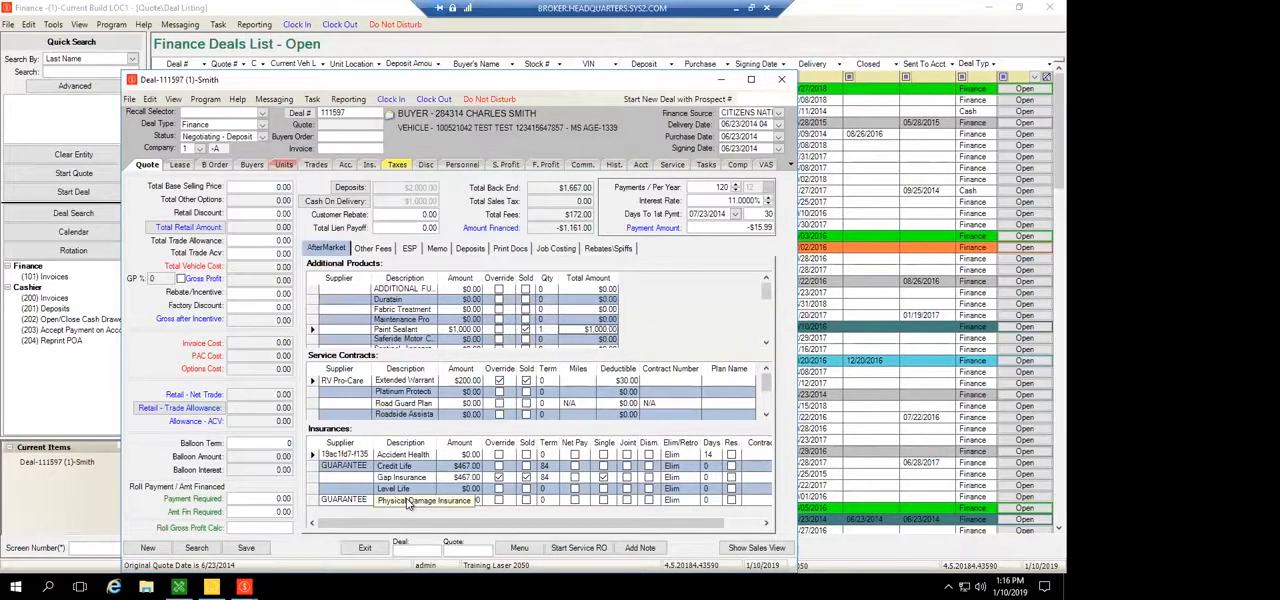
# Move the deal window up and reopen its product menu with the FINANCE plan template
pyautogui.moveTo(333, 85); pyautogui.dragTo(335, 45)
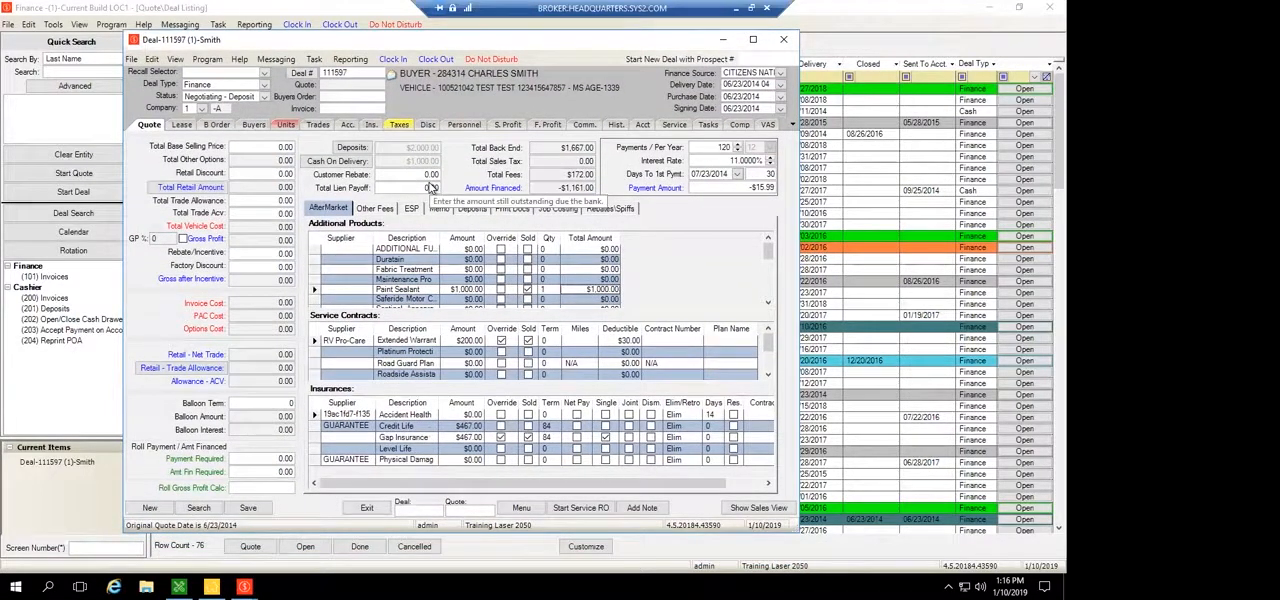
pyautogui.click(519, 509)
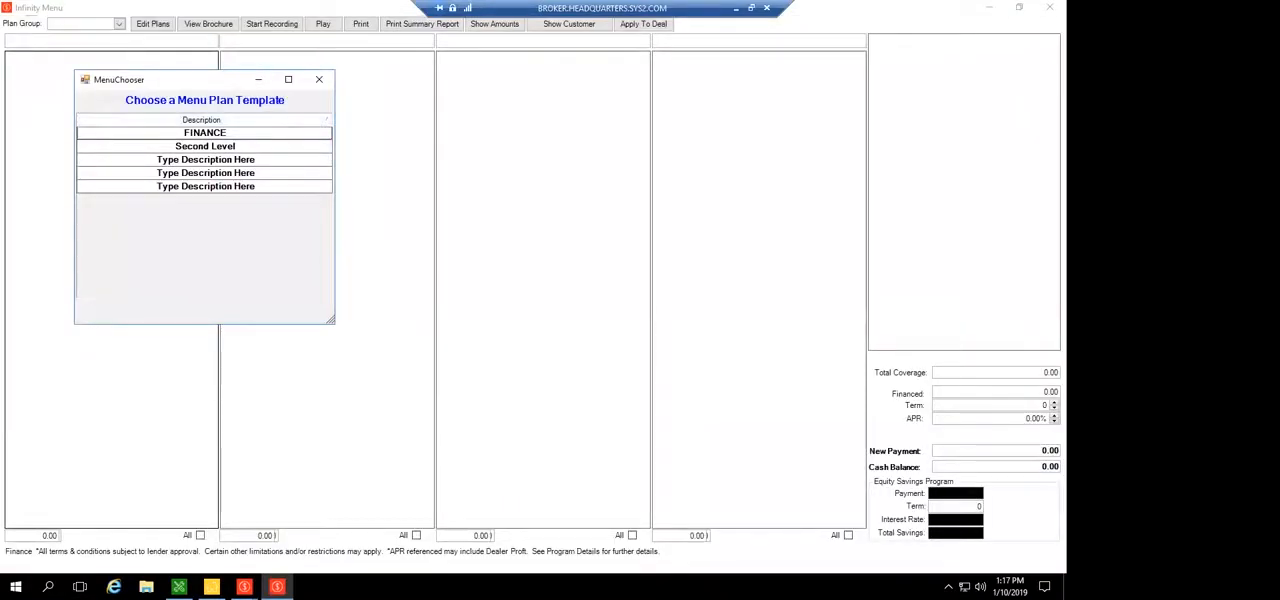
pyautogui.click(205, 133)
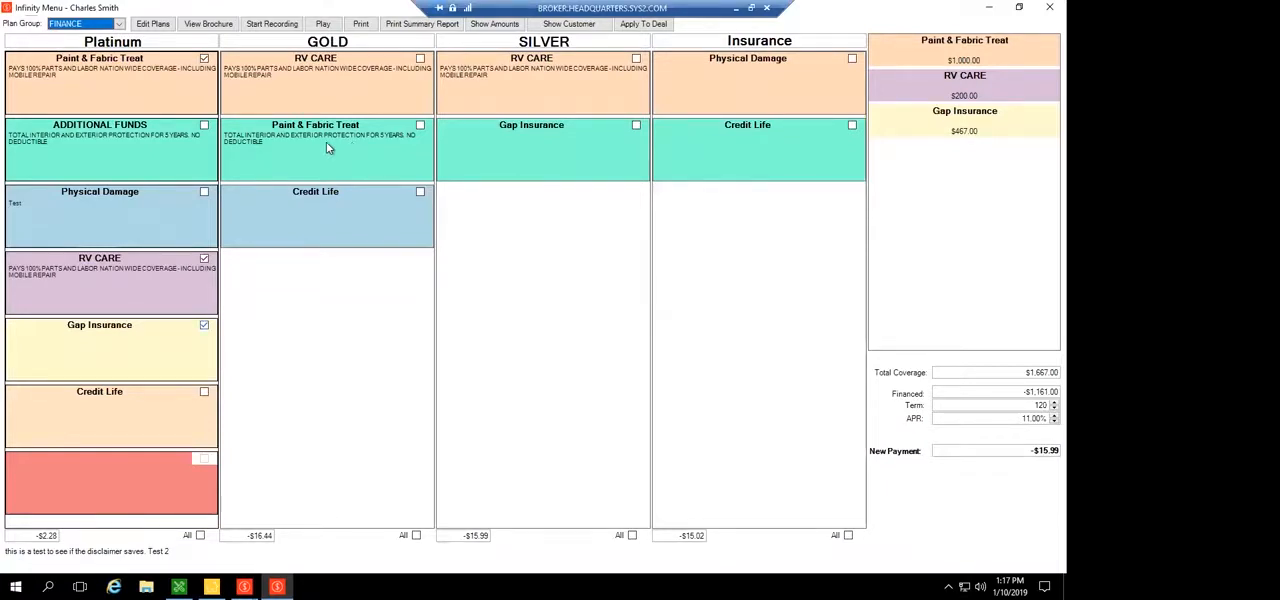
# Try to add Paint & Fabric Treat from the GOLD plan, and deselect Paint & Fabric Treat in the Platinum plan
pyautogui.click(420, 126)
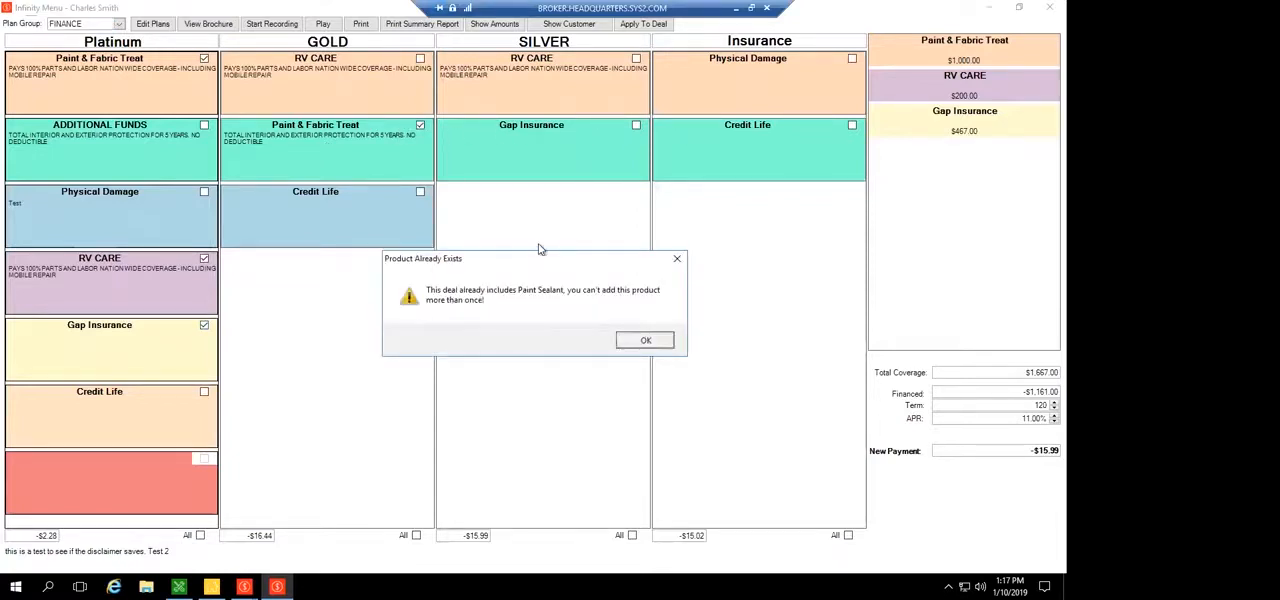
pyautogui.press('Return')
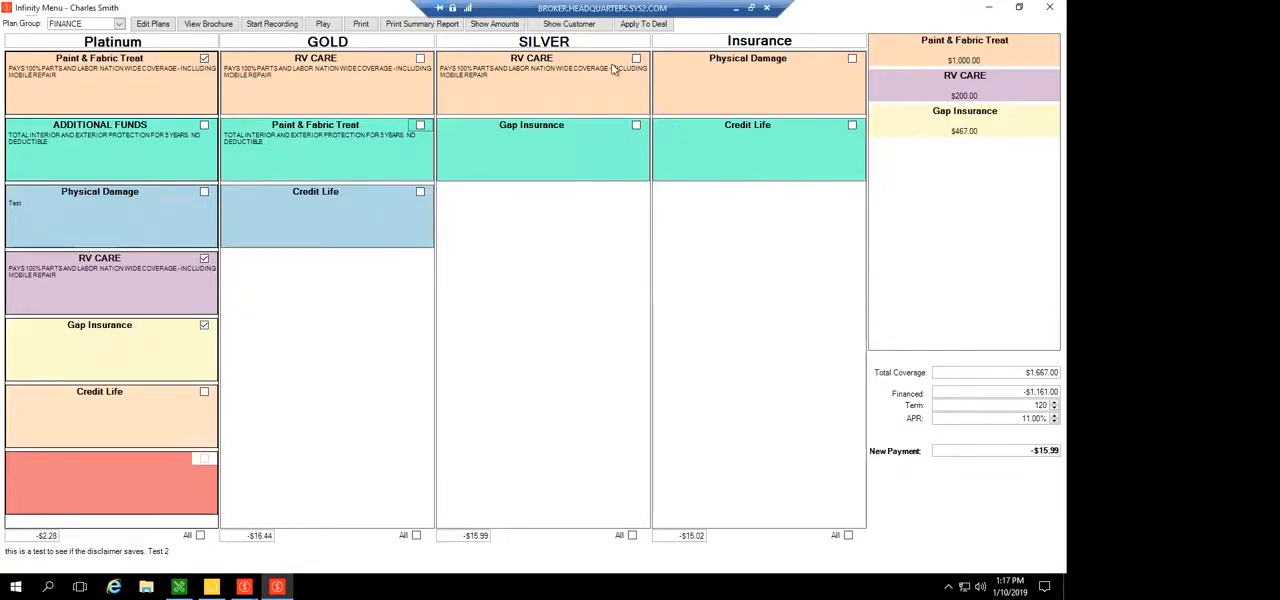
pyautogui.click(204, 58)
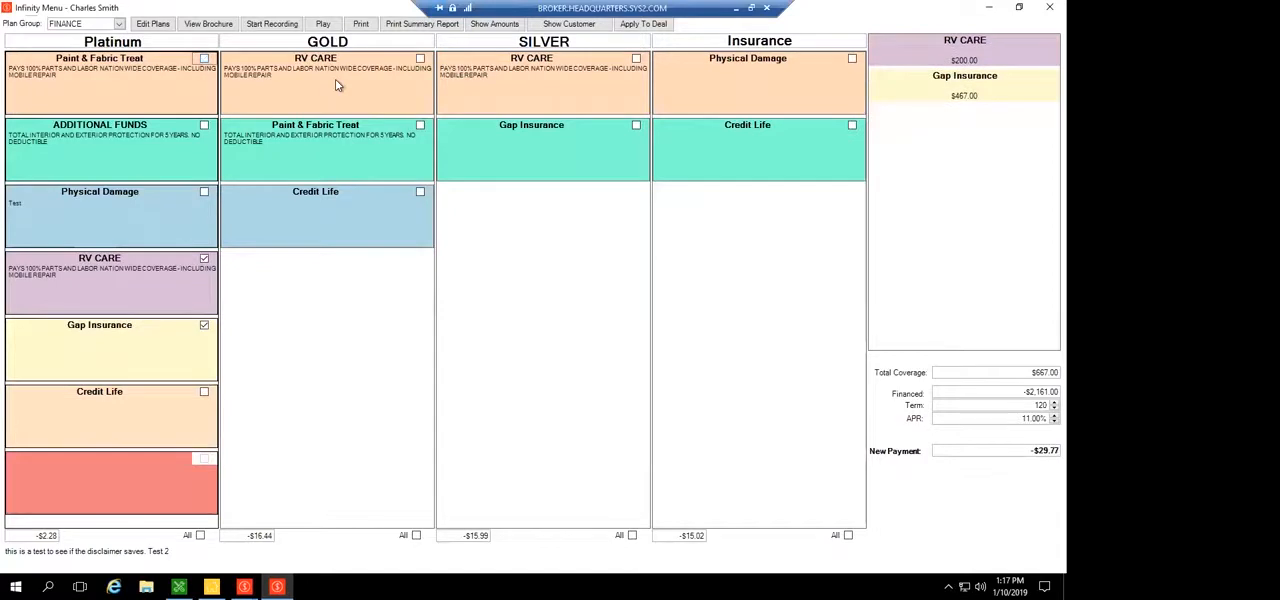
# Try to add RV CARE from the GOLD plan, and select Paint & Fabric Treat in the GOLD plan instead
pyautogui.click(337, 86)
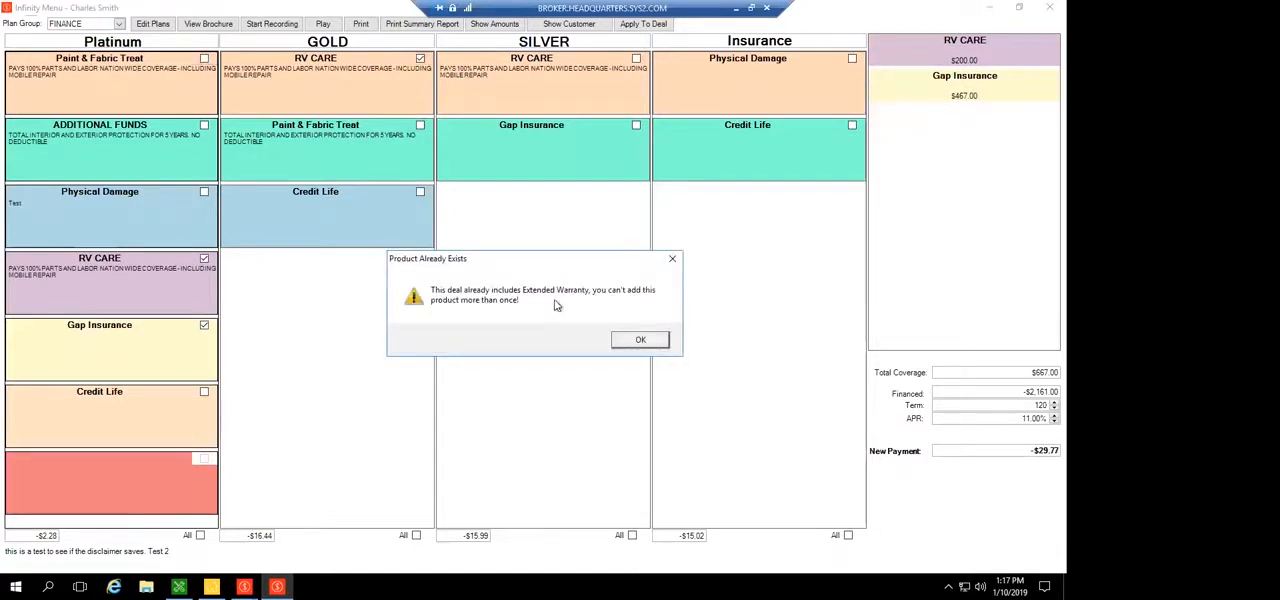
pyautogui.press('Return')
pyautogui.click(420, 125)
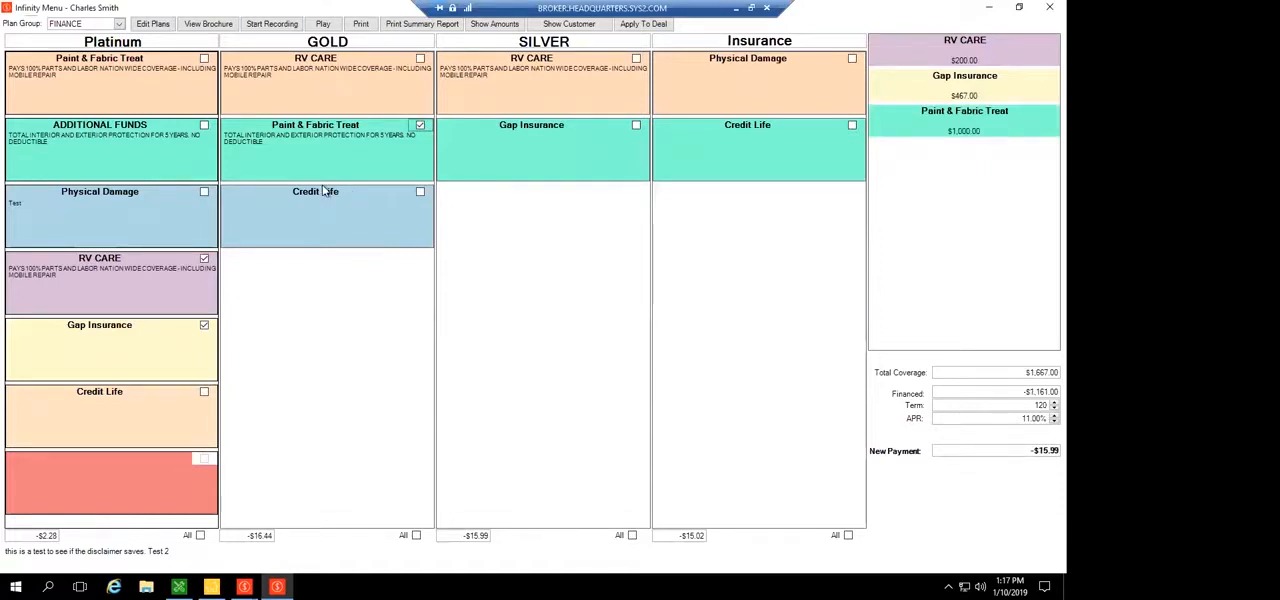
# Highlight the Paint & Fabric Treat amount in the selected products, and close the product menu to return to the deal
pyautogui.click(967, 88)
pyautogui.click(957, 130)
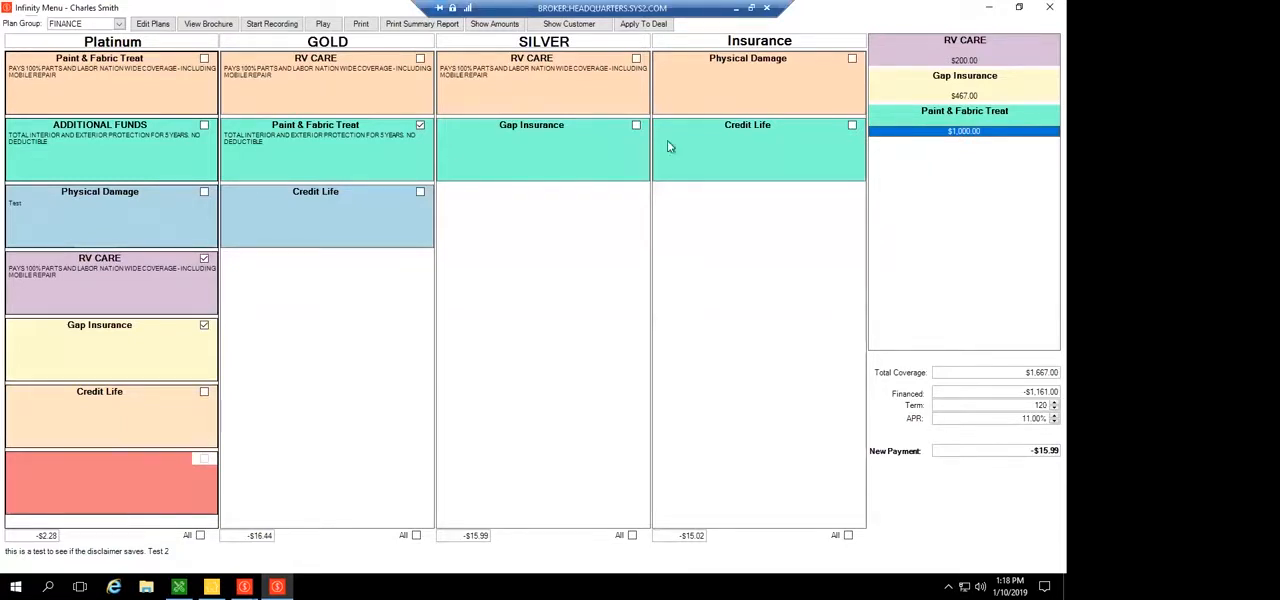
pyautogui.doubleClick(5, 10)
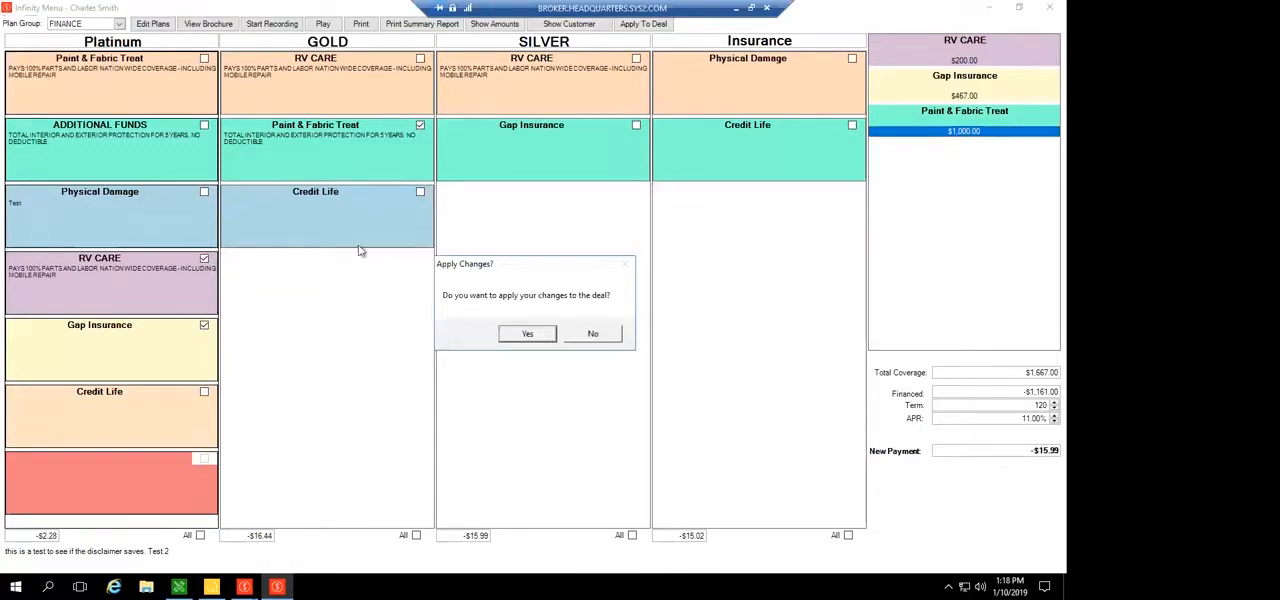
pyautogui.click(570, 338)
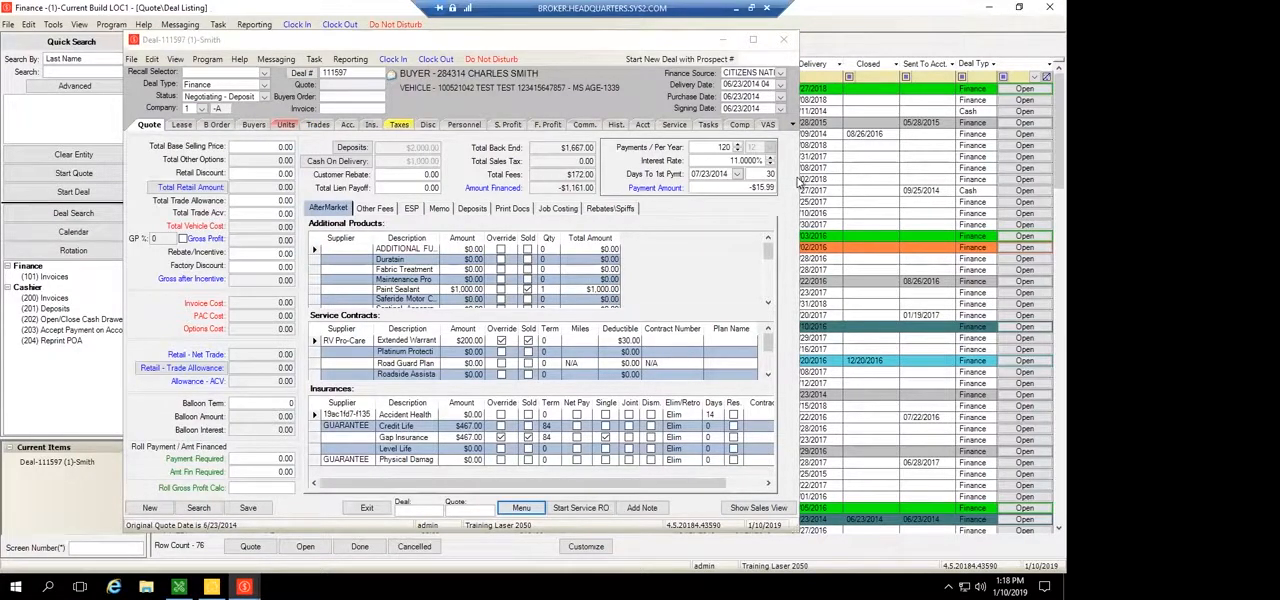
# Widen the deal window and unmark Paint Sealant, Extended Warranty and Gap Insurance as sold
pyautogui.moveTo(796, 95); pyautogui.dragTo(850, 120)
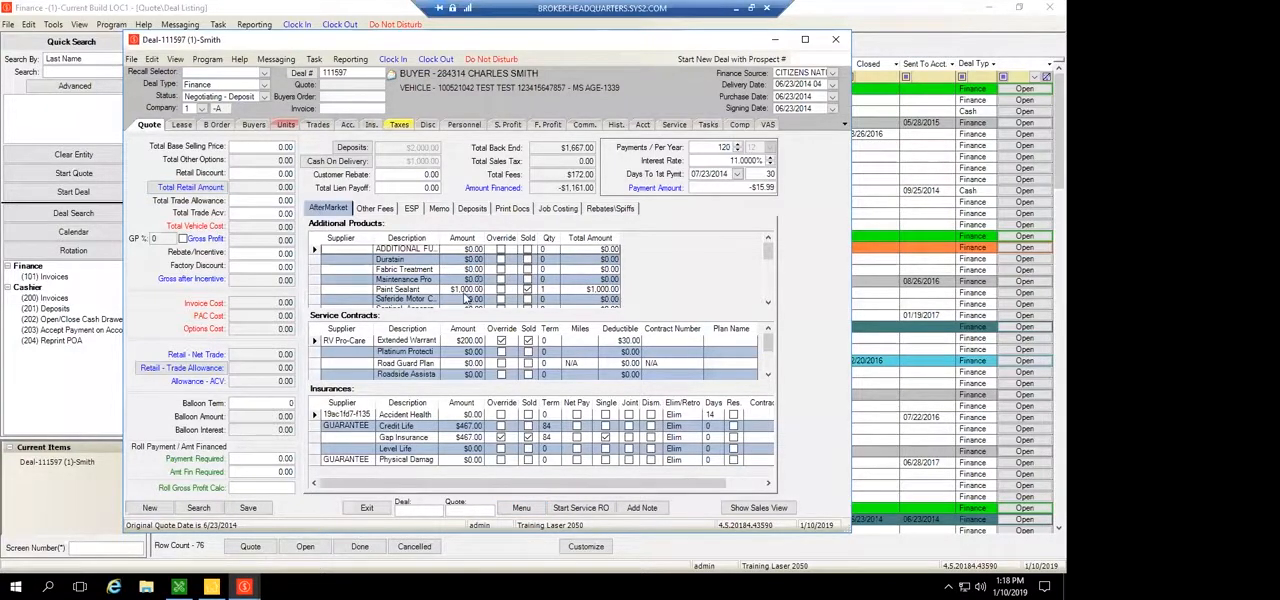
pyautogui.click(527, 291)
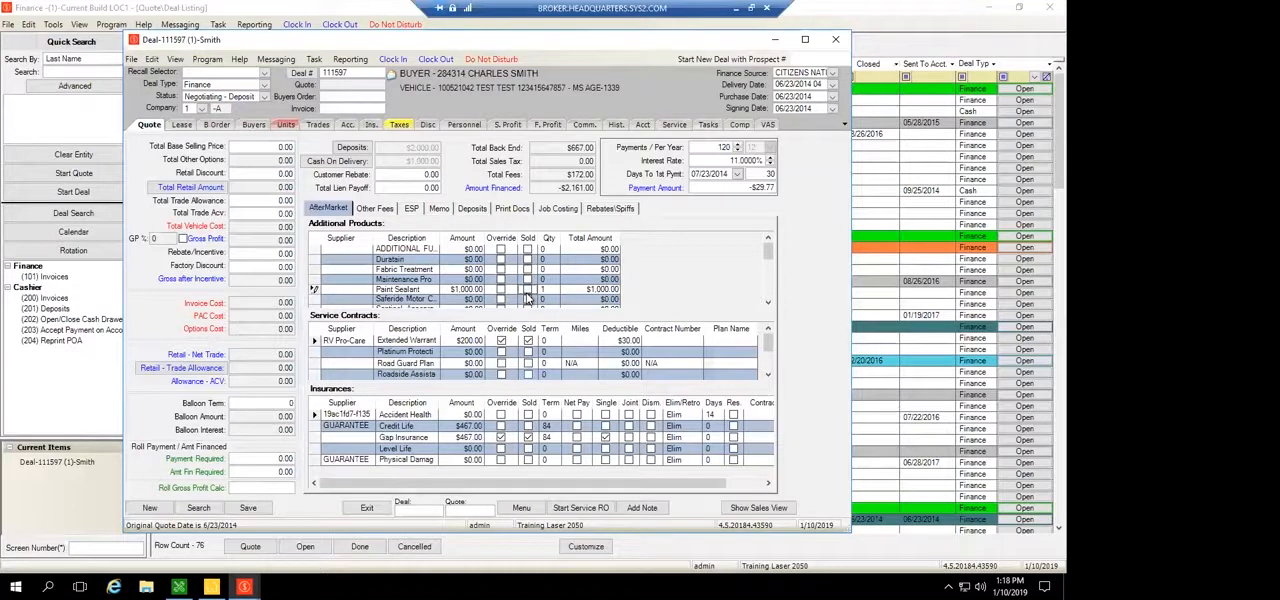
pyautogui.click(528, 341)
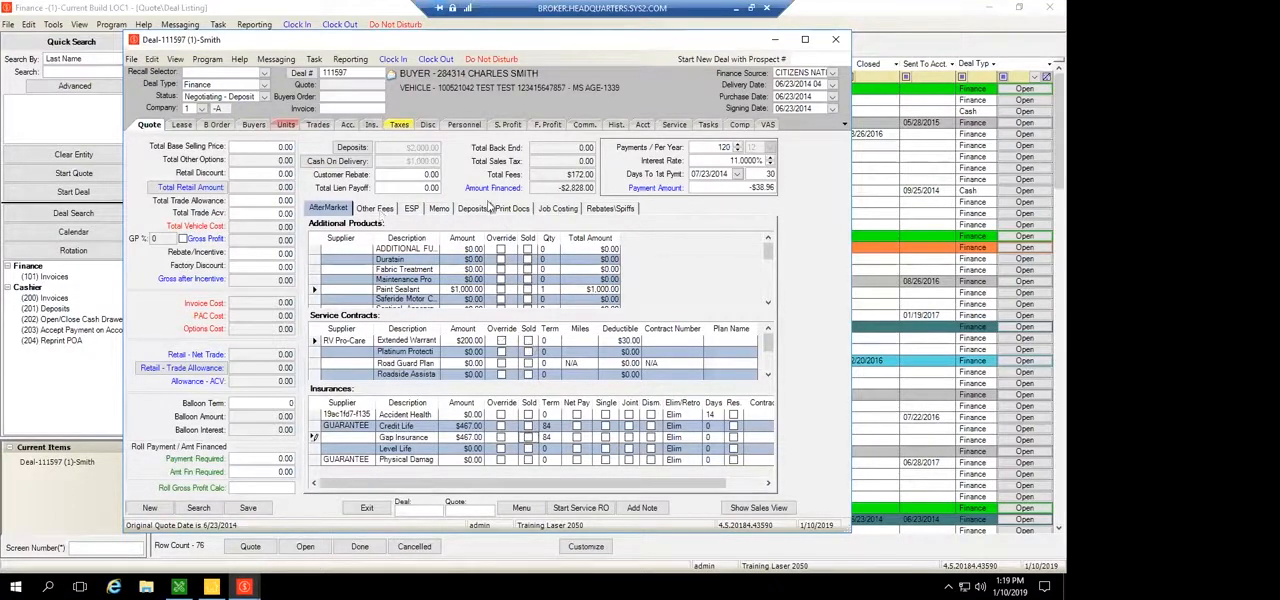
# Open the deal's list of all printable documents and examine the financial, government, insurance/warranty and other/misc. forms
pyautogui.click(513, 210)
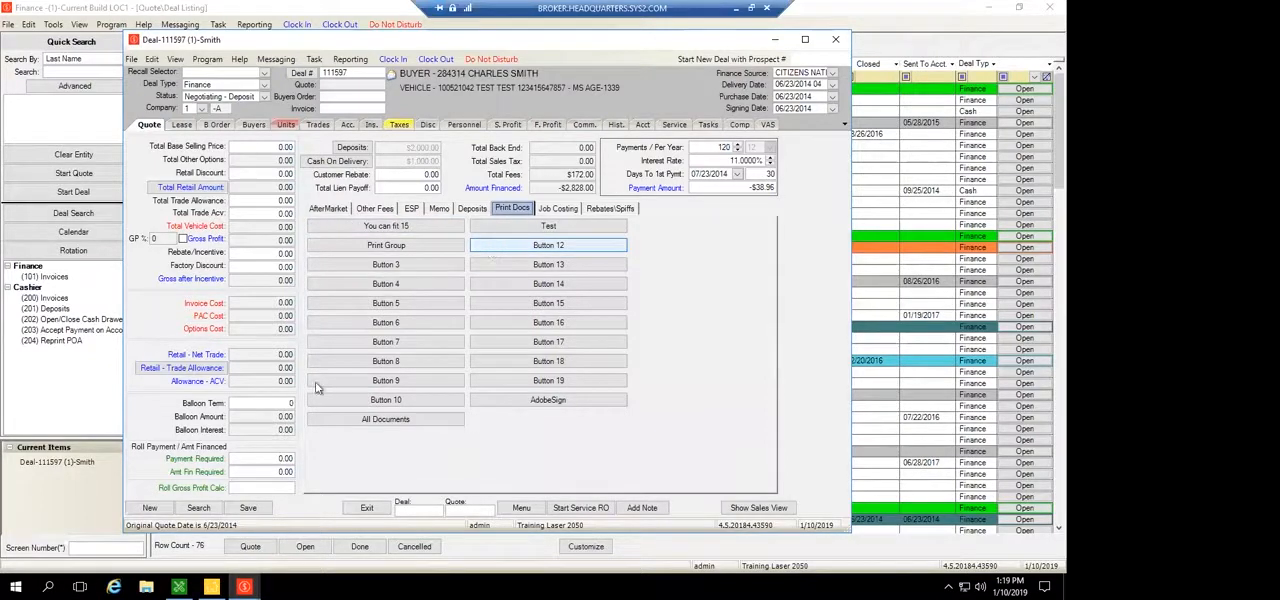
pyautogui.click(392, 419)
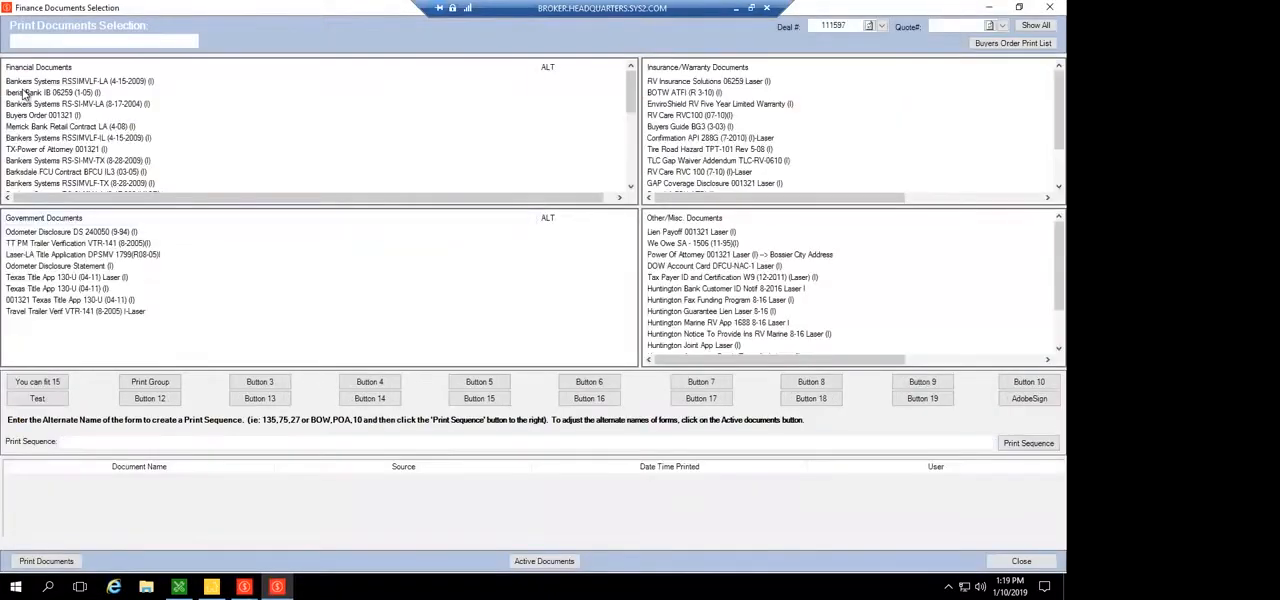
pyautogui.scroll(-6, 24, 93)
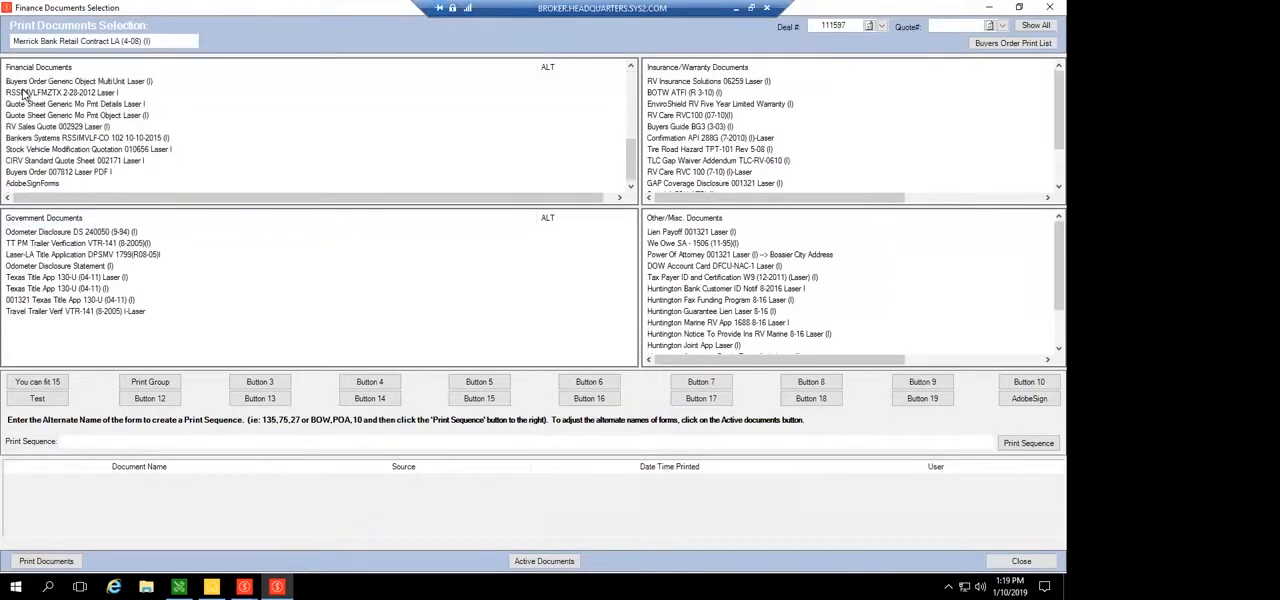
pyautogui.scroll(5, 24, 93)
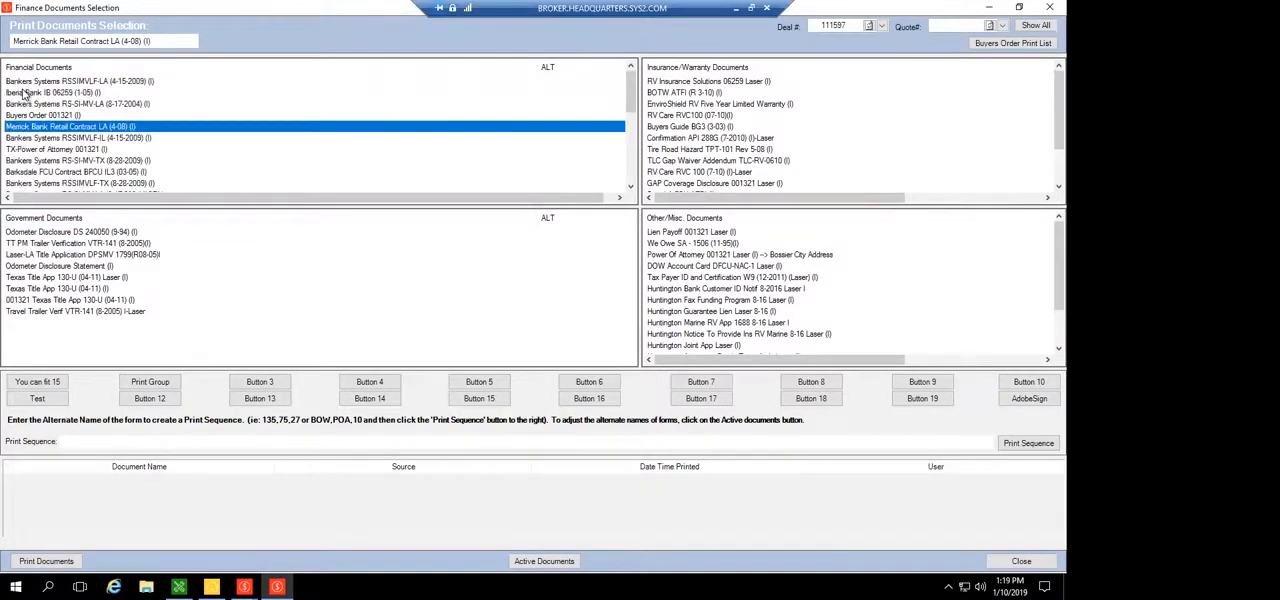
pyautogui.click(70, 300)
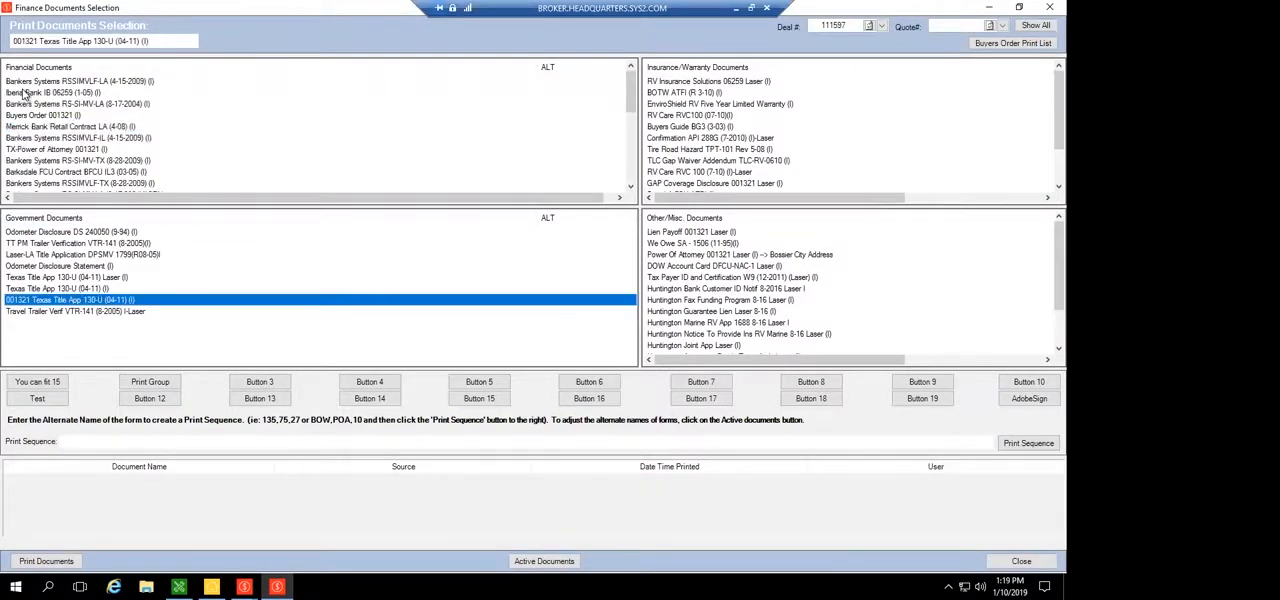
pyautogui.click(836, 289)
pyautogui.click(719, 139)
pyautogui.scroll(-2, 724, 160)
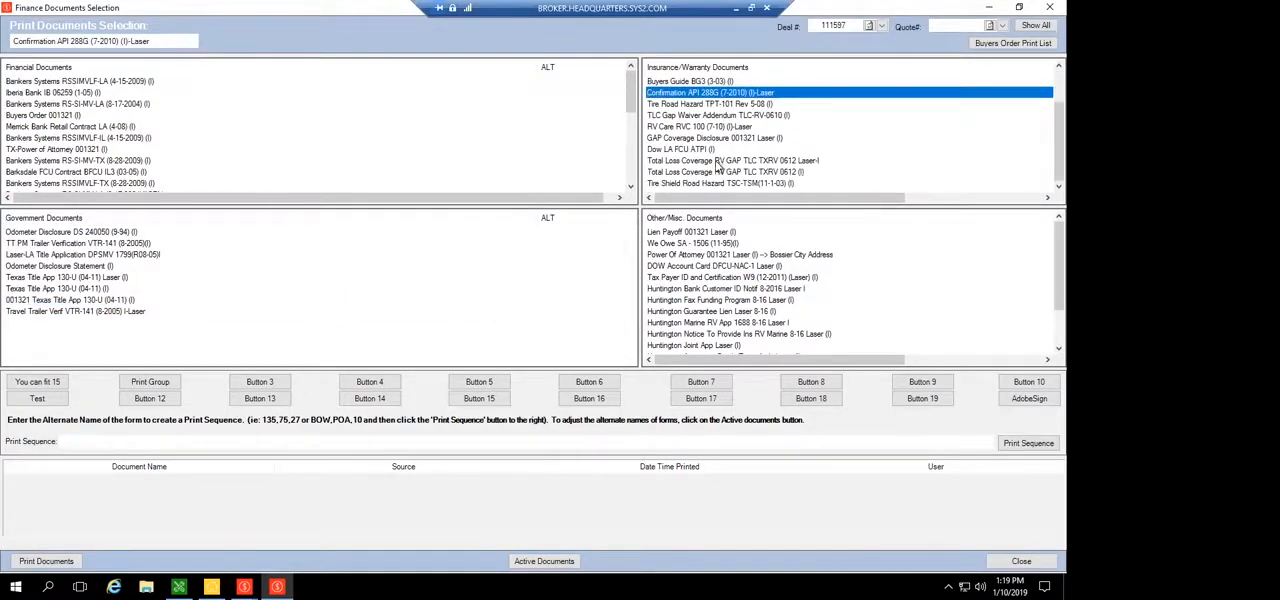
pyautogui.click(718, 322)
pyautogui.scroll(-2, 718, 322)
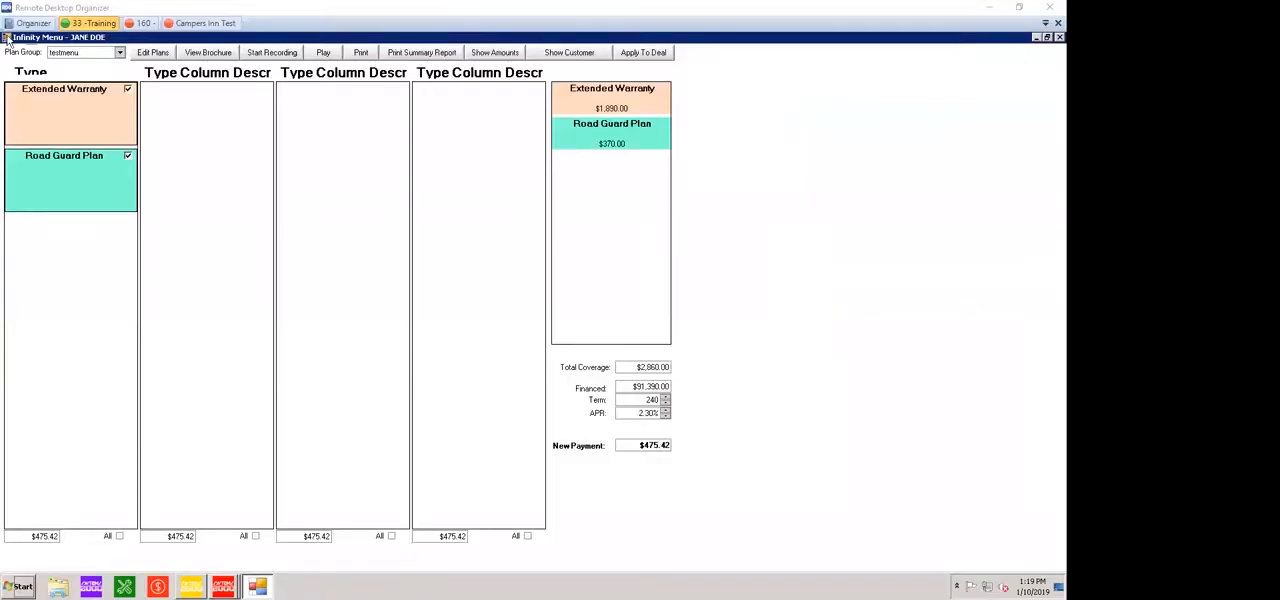
# In the remote 33-Training session, close the product menu with its changes applied and show the deal's print document options
pyautogui.doubleClick(8, 38)
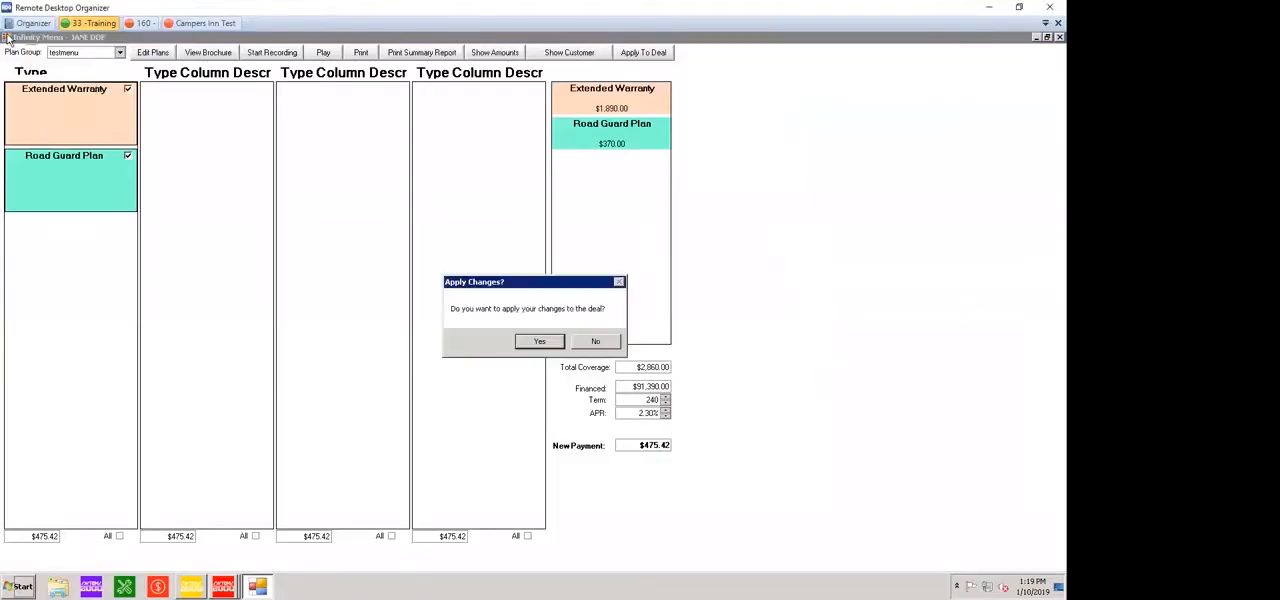
pyautogui.press('Return')
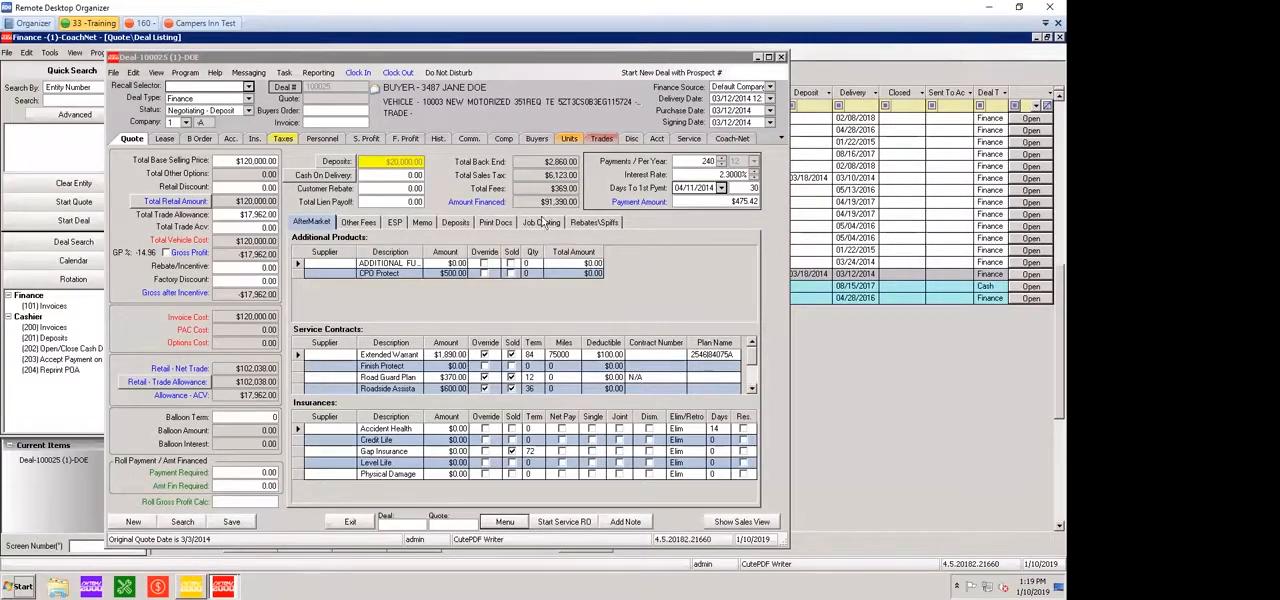
pyautogui.click(500, 223)
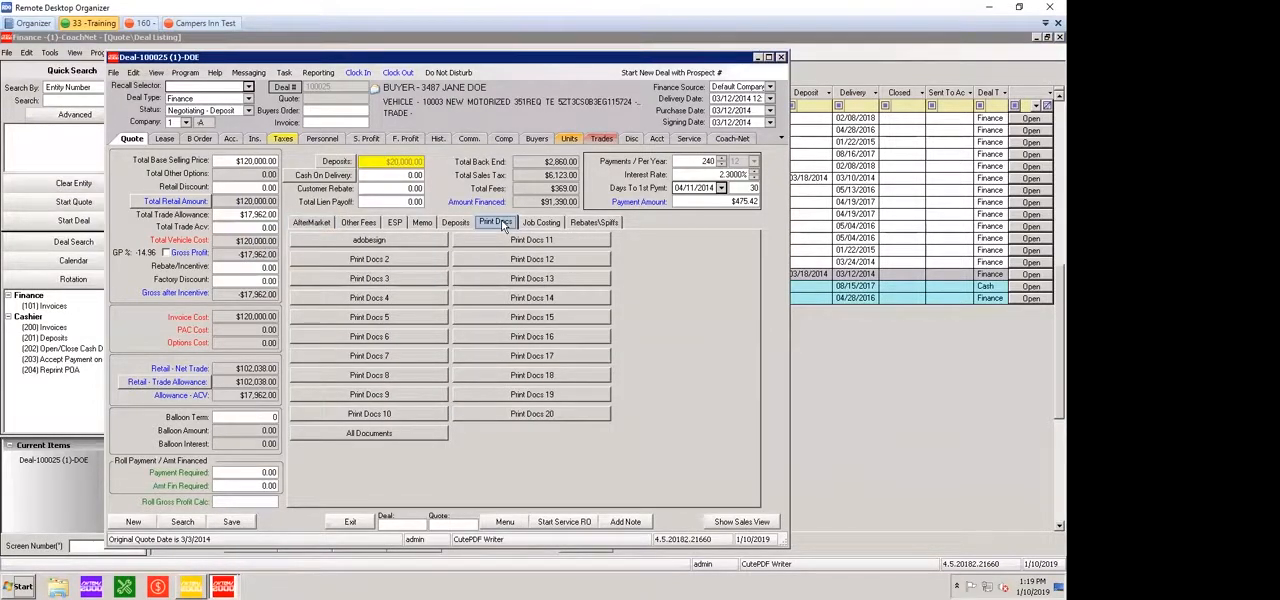
# Save the changes to the current deal, then close the deal, the Finance module and the Infinity Main Menu
pyautogui.click(487, 352)
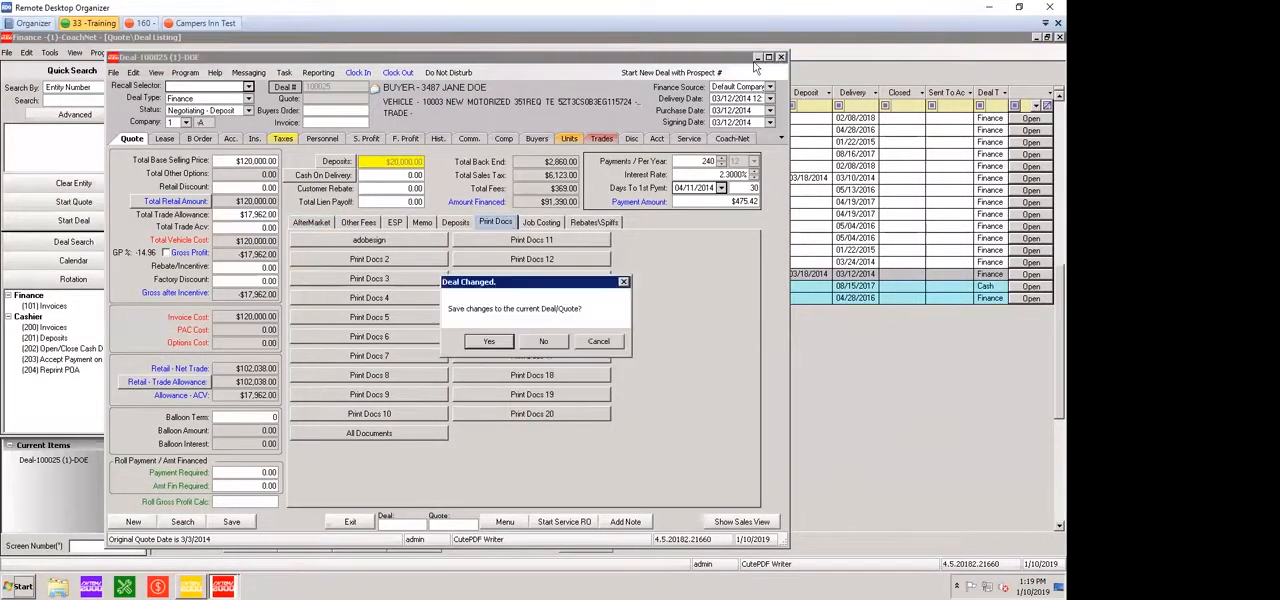
pyautogui.click(487, 342)
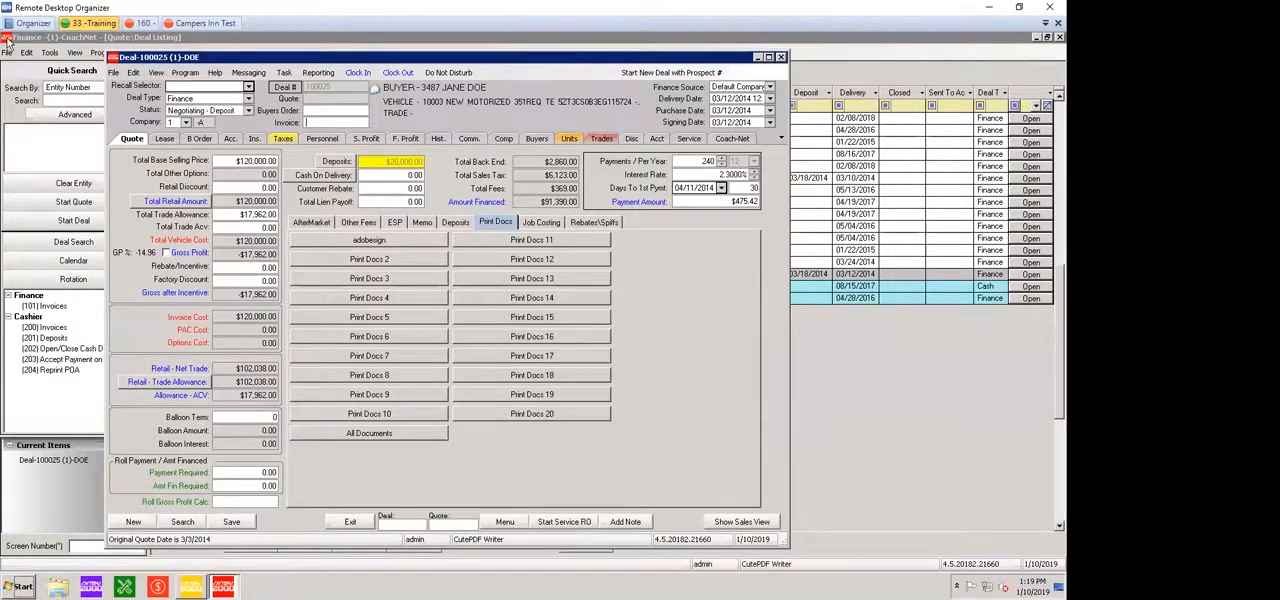
pyautogui.click(782, 57)
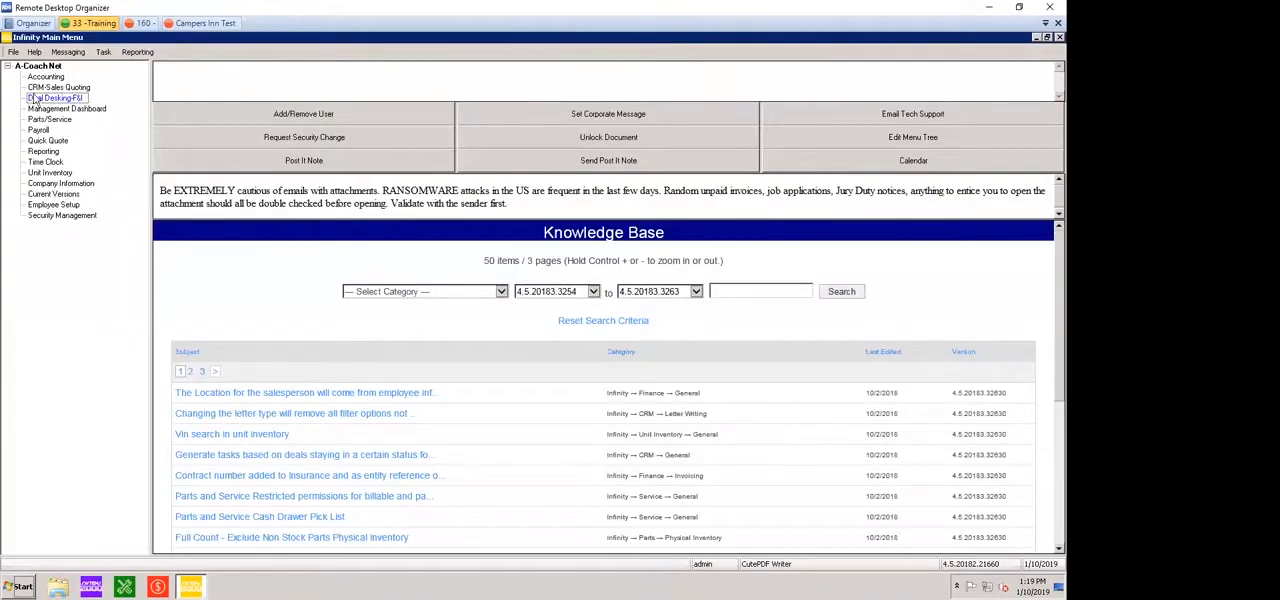
pyautogui.doubleClick(7, 40)
# Launch the Motility Demo's Deal Desking-F&I module, open the Fire Department of Sarasota deal and dismiss the unit hold notices
pyautogui.doubleClick(26, 320)
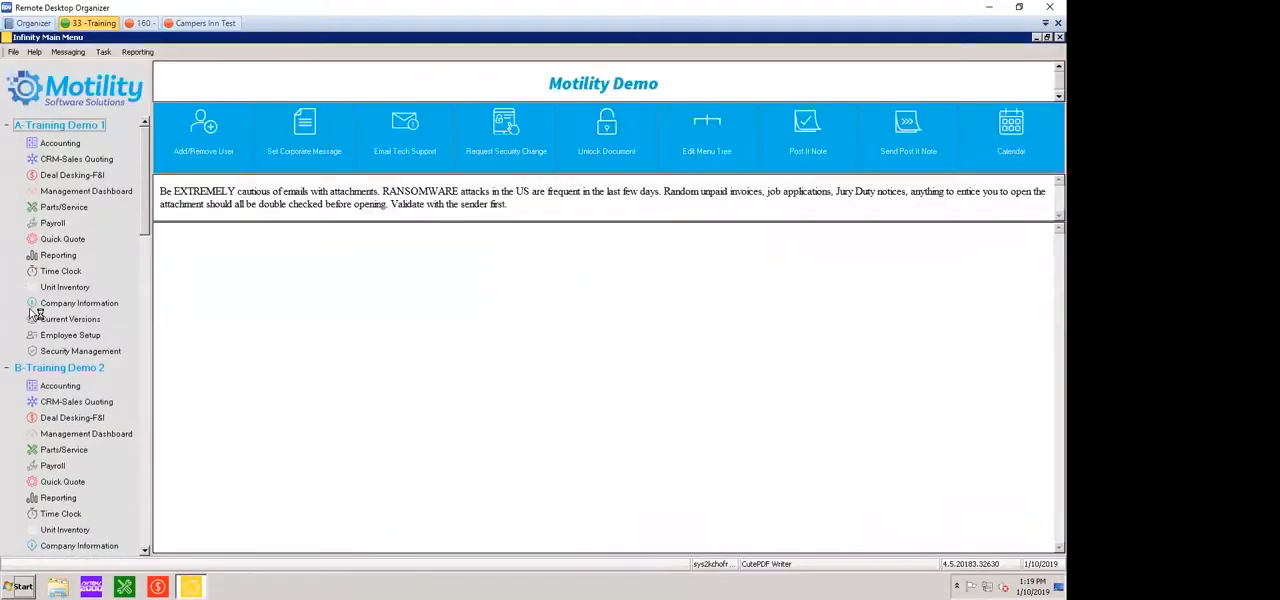
pyautogui.doubleClick(24, 158)
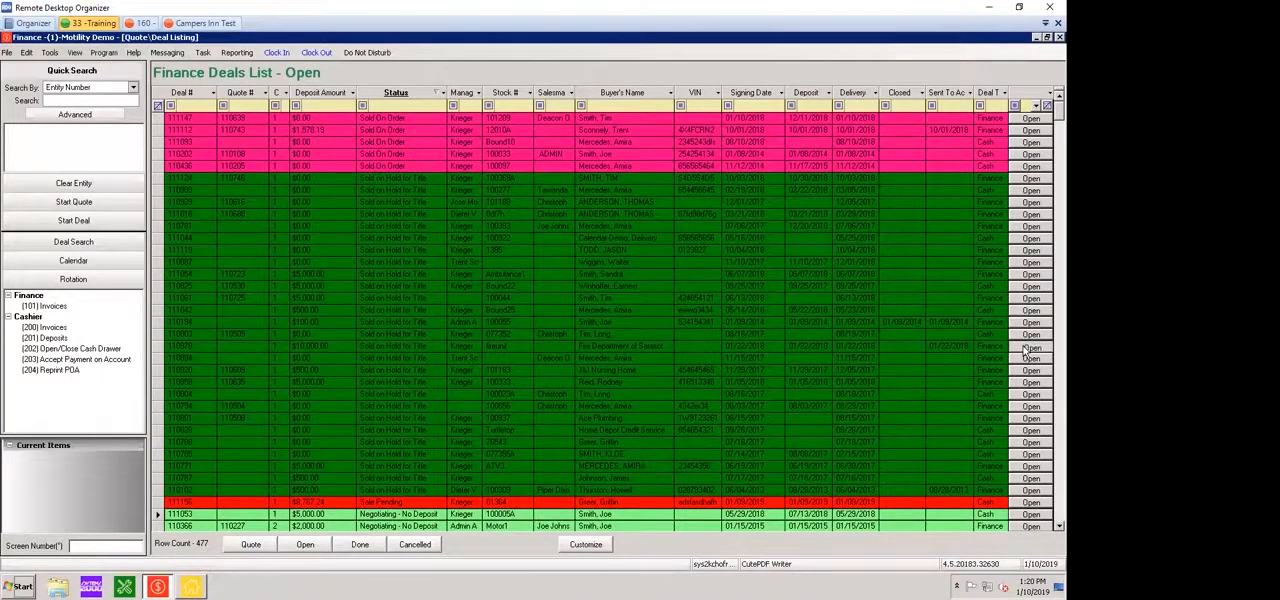
pyautogui.click(1028, 347)
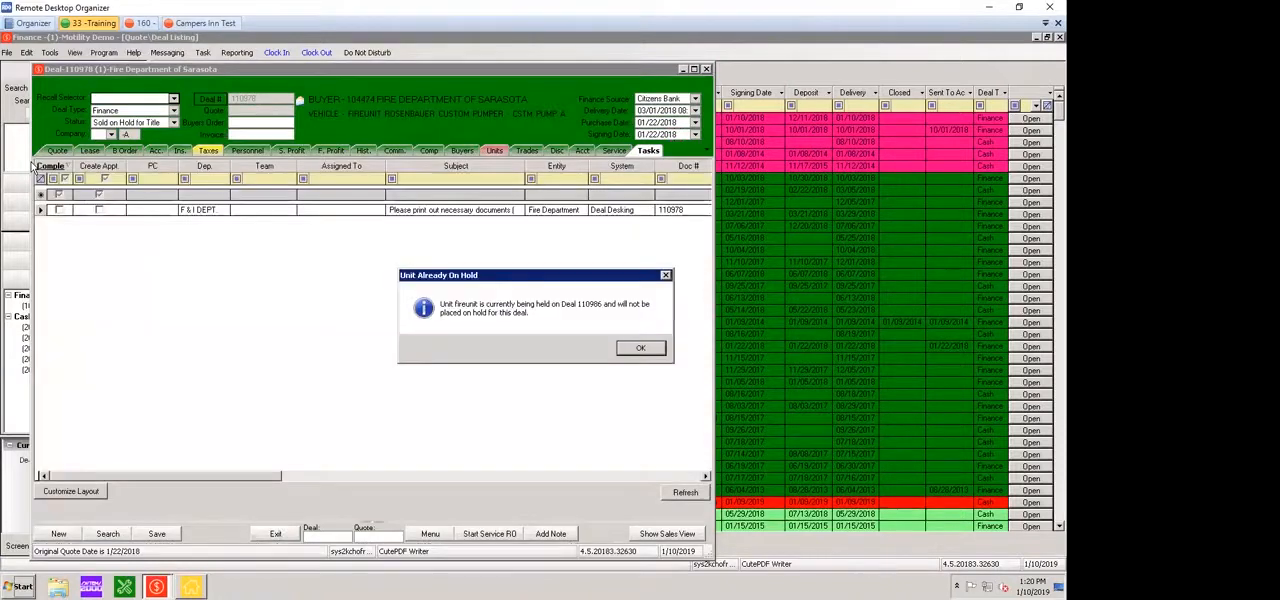
pyautogui.click(641, 348)
pyautogui.click(637, 356)
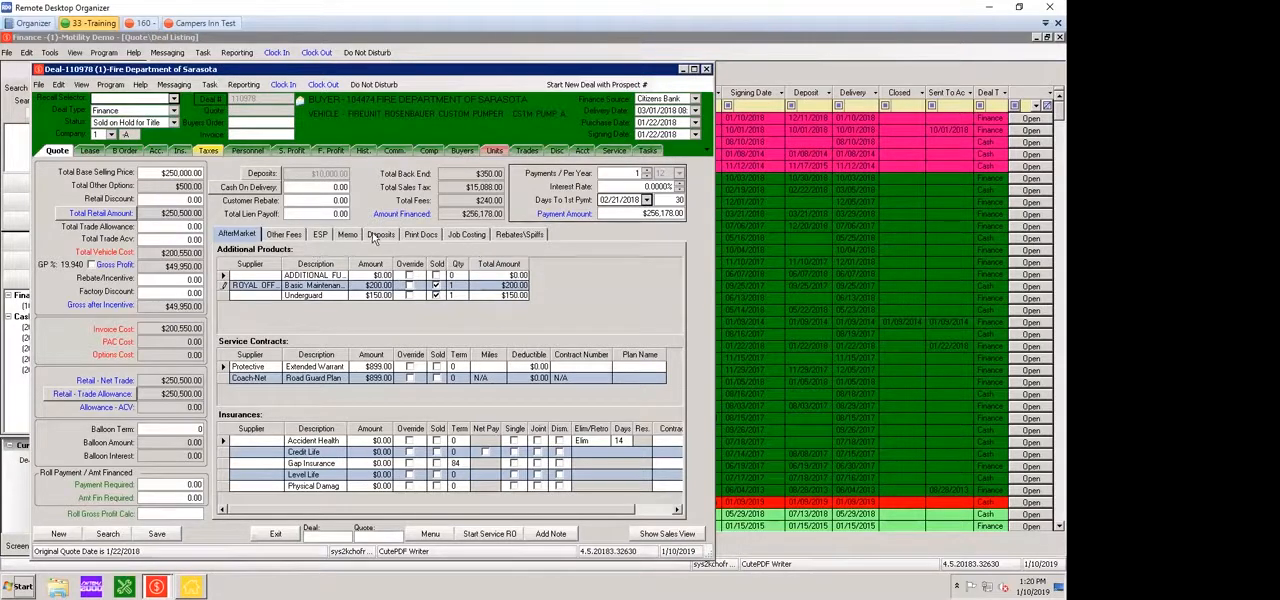
# Open Send to AGWS from the deal's print documents, examine the American Guardian deal information, and close the form without submitting
pyautogui.click(429, 238)
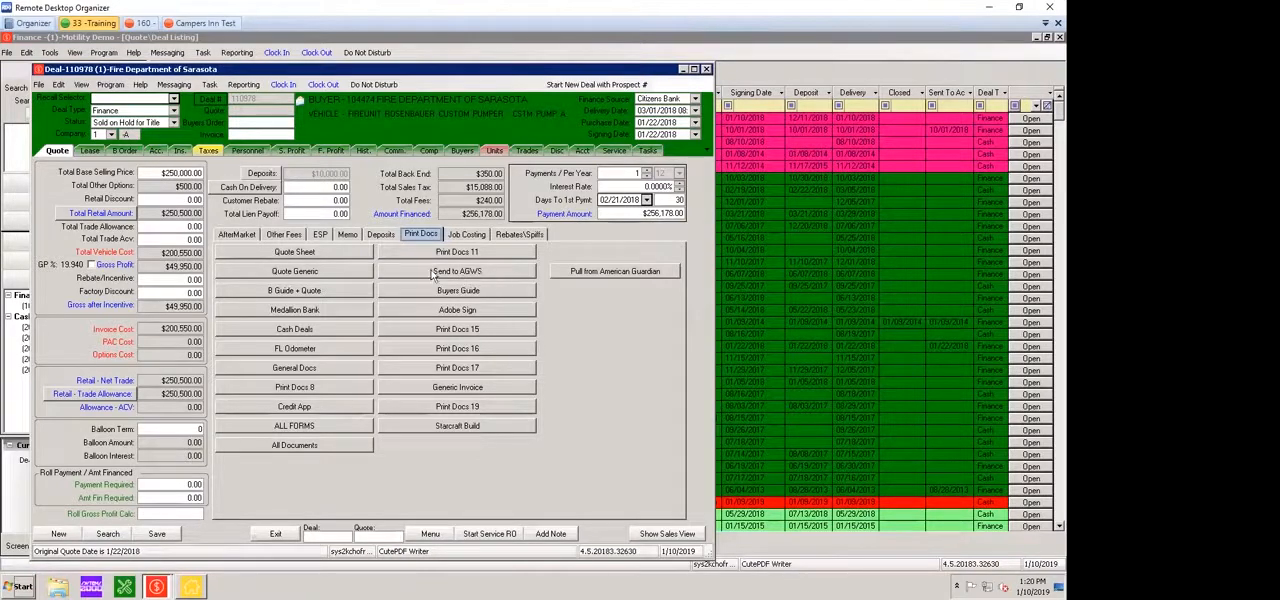
pyautogui.click(490, 270)
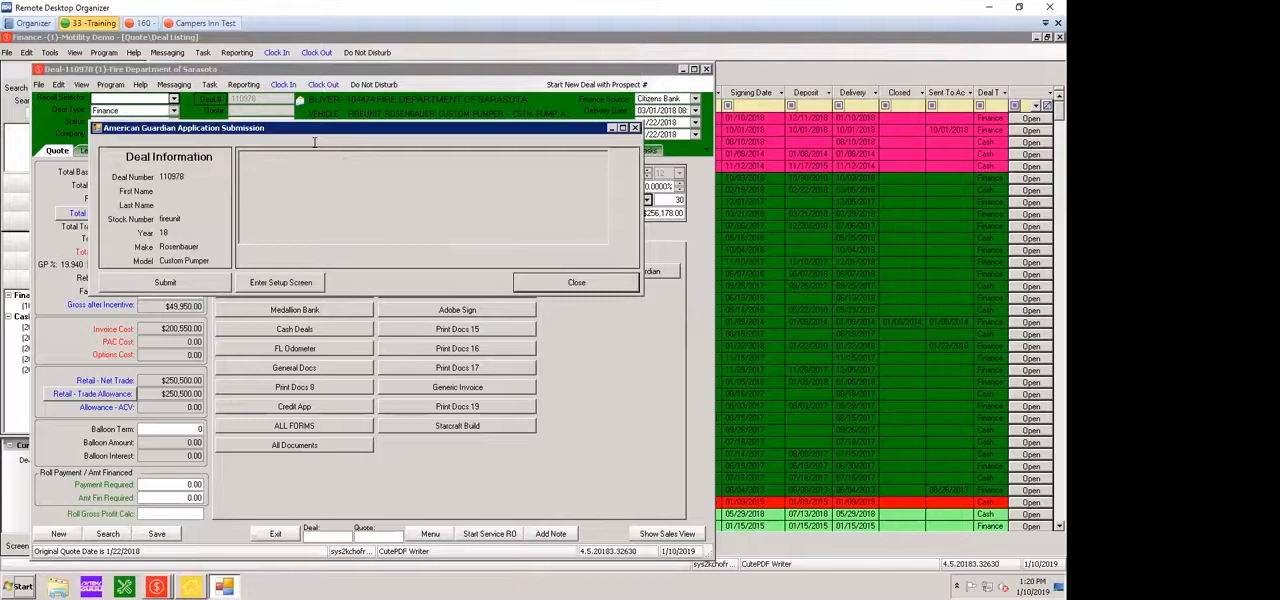
pyautogui.click(335, 172)
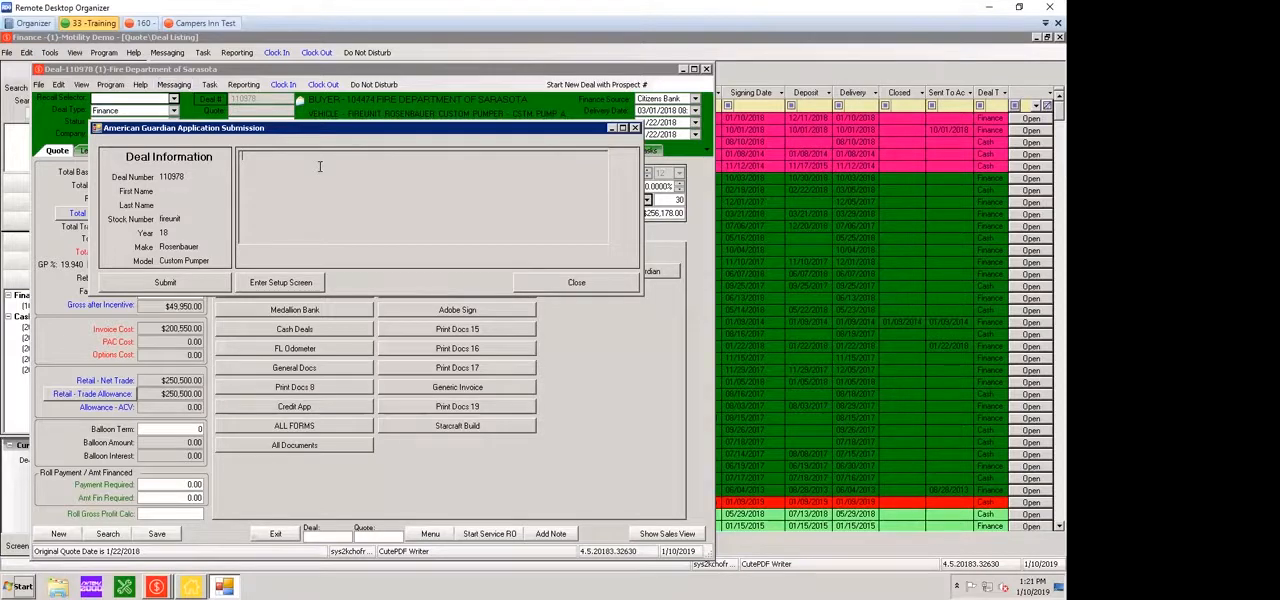
pyautogui.doubleClick(171, 177)
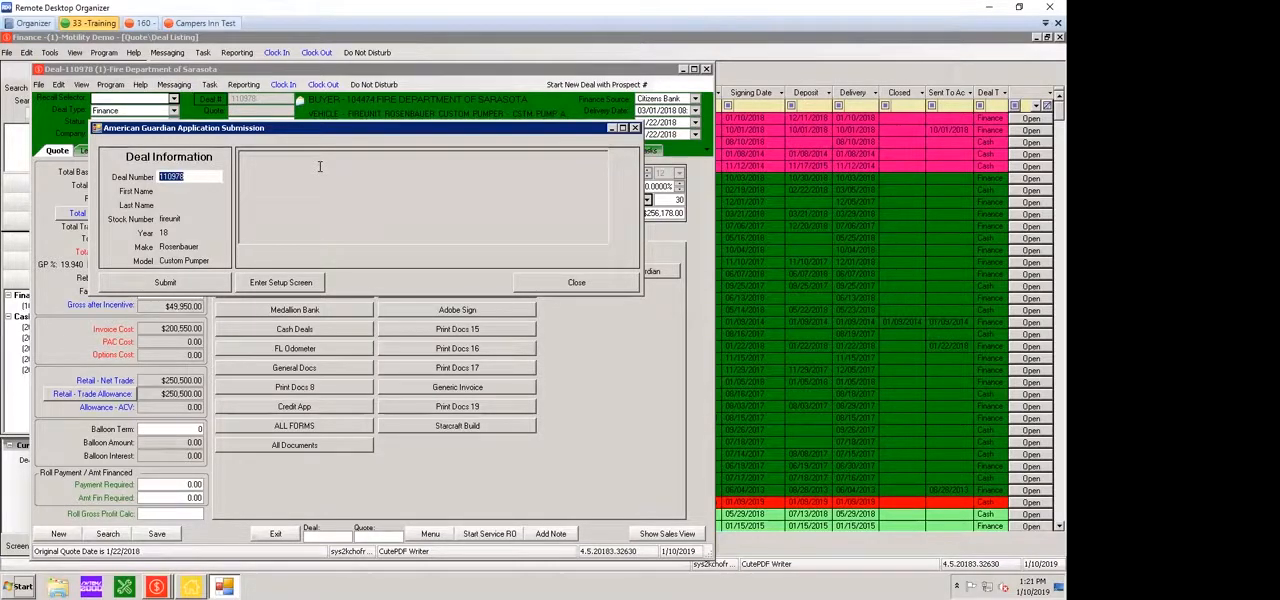
pyautogui.press('Right')
pyautogui.click(576, 282)
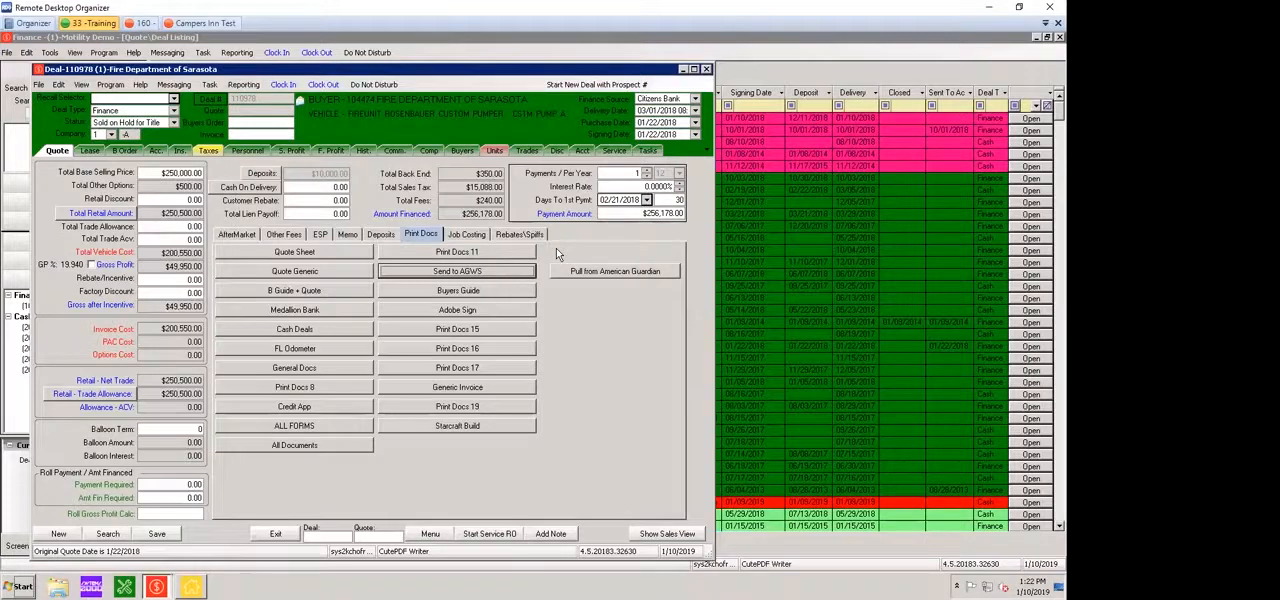
# Pull the financial and buyer information back from American Guardian into the deal, and dismiss the unit hold notices
pyautogui.click(567, 269)
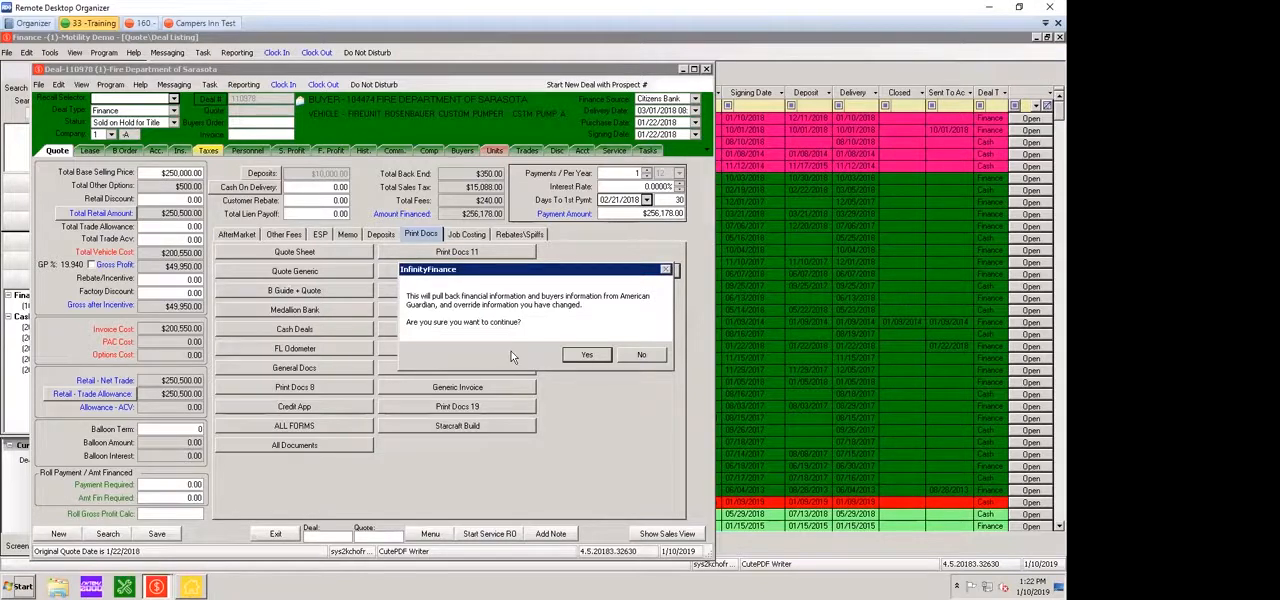
pyautogui.press('Return')
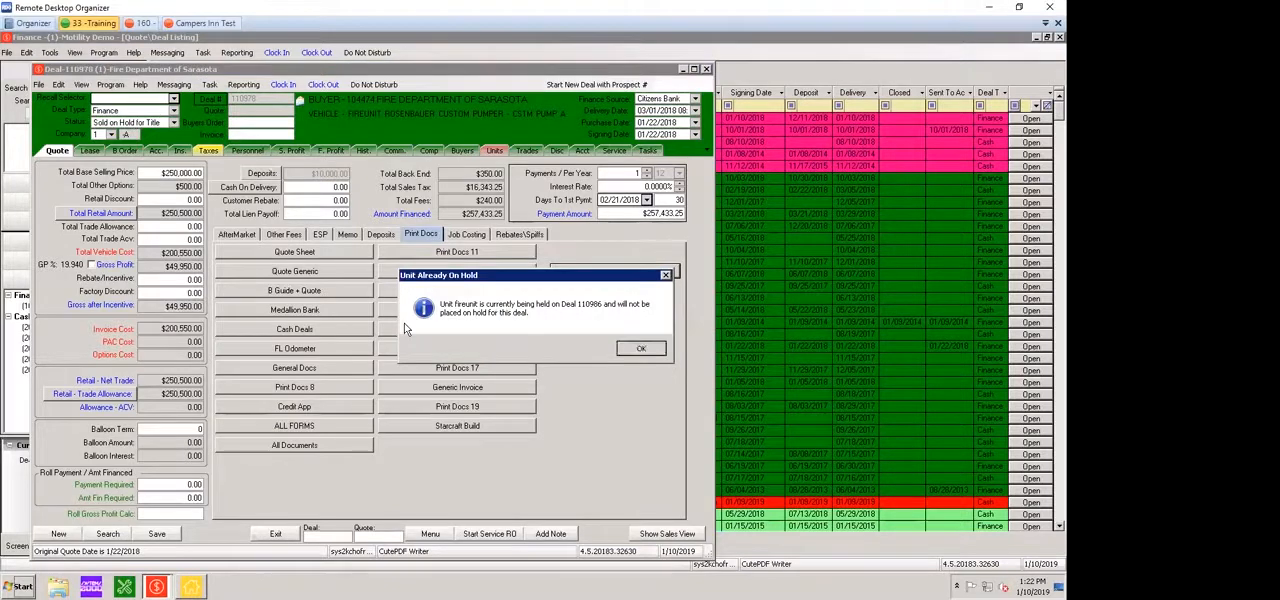
pyautogui.press('Return')
pyautogui.press('Return')
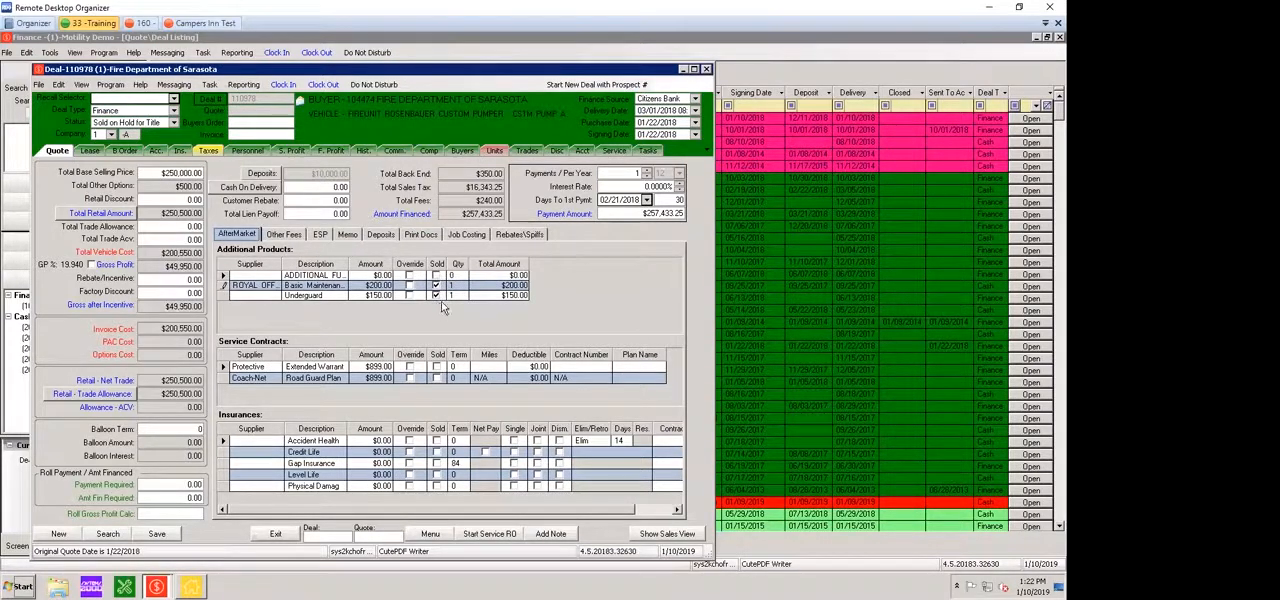
# Mark the Protective Extended Warranty service contract as sold and enter its contract number
pyautogui.click(372, 286)
pyautogui.click(367, 296)
pyautogui.click(362, 367)
pyautogui.click(436, 367)
pyautogui.click(375, 367)
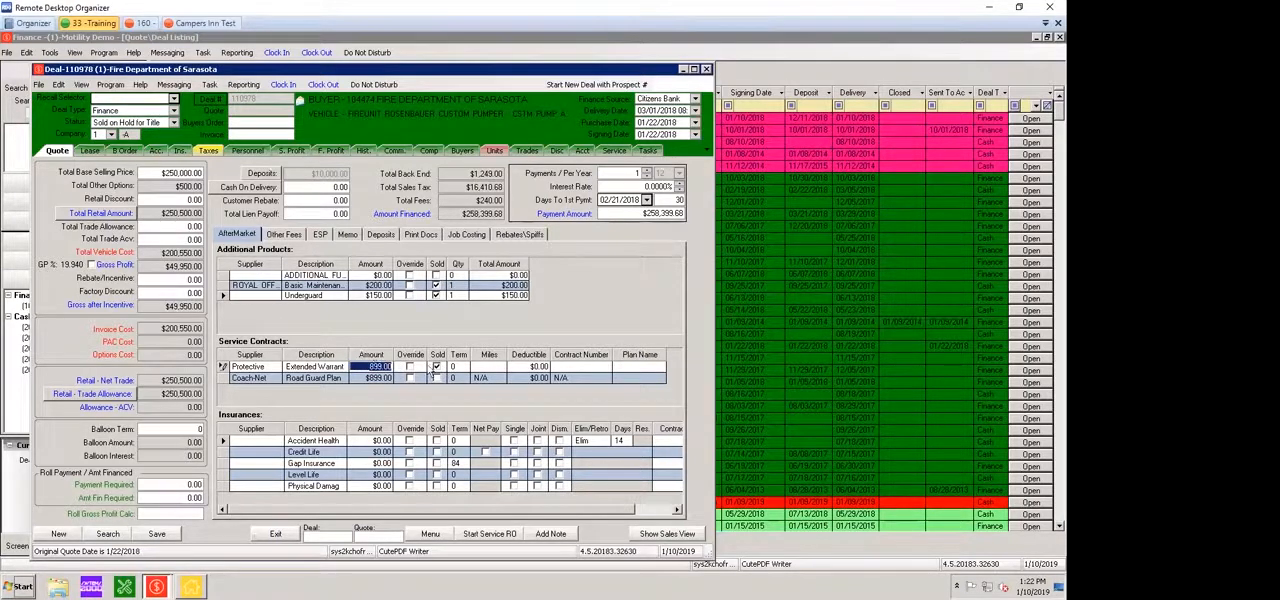
pyautogui.click(553, 368)
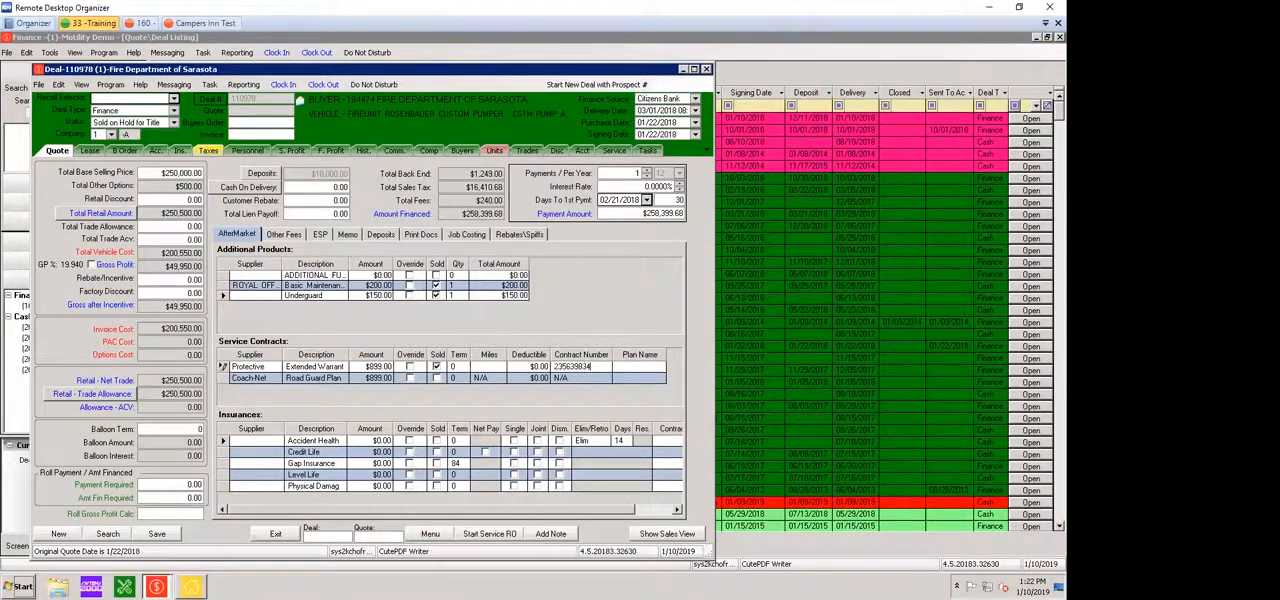
pyautogui.write('Protect')
# Enter Protective as the plan name of the Extended Warranty service contract
pyautogui.write('ive')
pyautogui.doubleClick(574, 368)
pyautogui.press('Right')
pyautogui.press('Right')
pyautogui.press('Right')
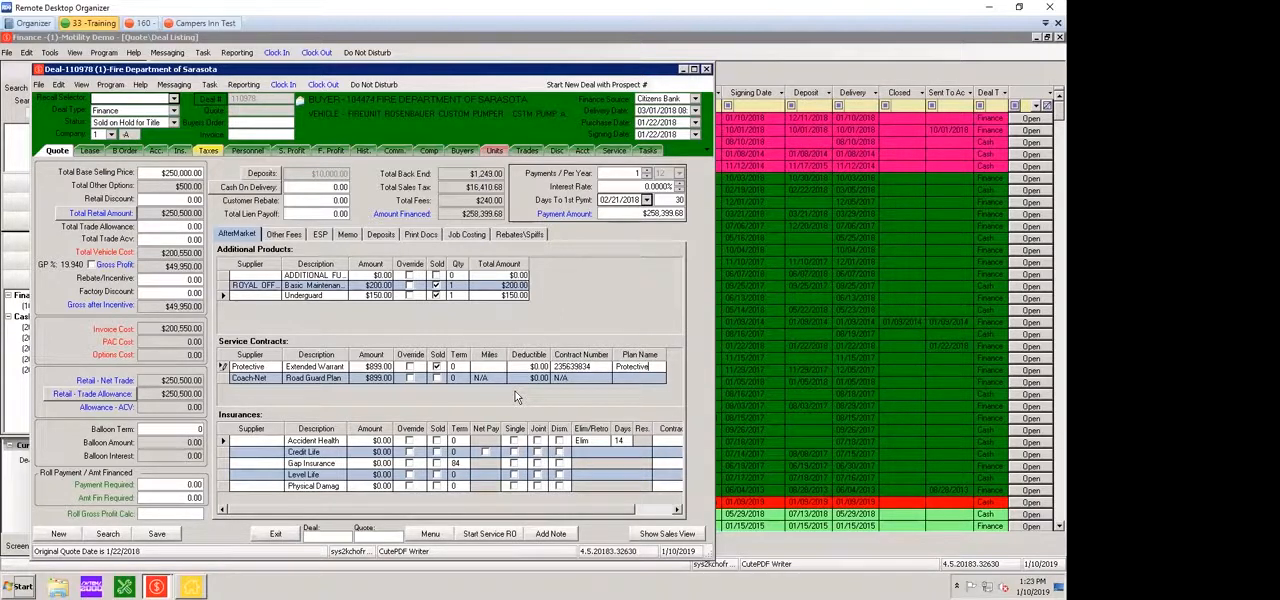
pyautogui.press('Tab')
pyautogui.press('Tab')
# Examine the costs and profits of the deal's warranty and additional products in its finance profit details, and return to the quote
pyautogui.click(330, 150)
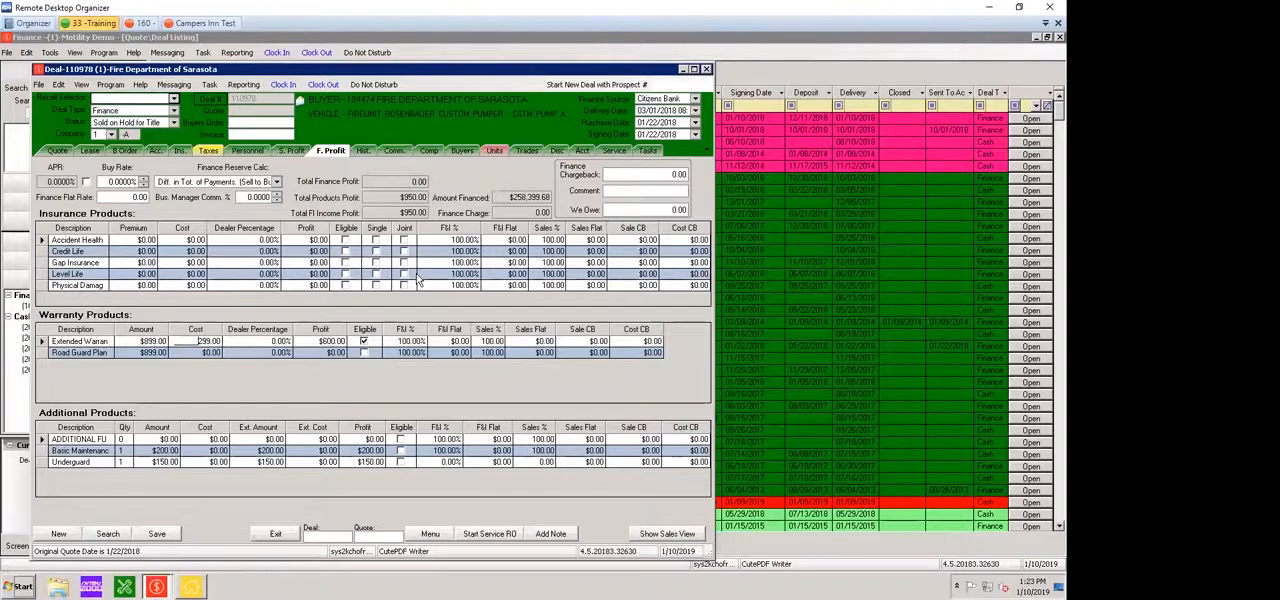
pyautogui.click(262, 451)
pyautogui.click(262, 462)
pyautogui.click(262, 451)
pyautogui.click(262, 451)
pyautogui.press('Tab')
pyautogui.click(57, 151)
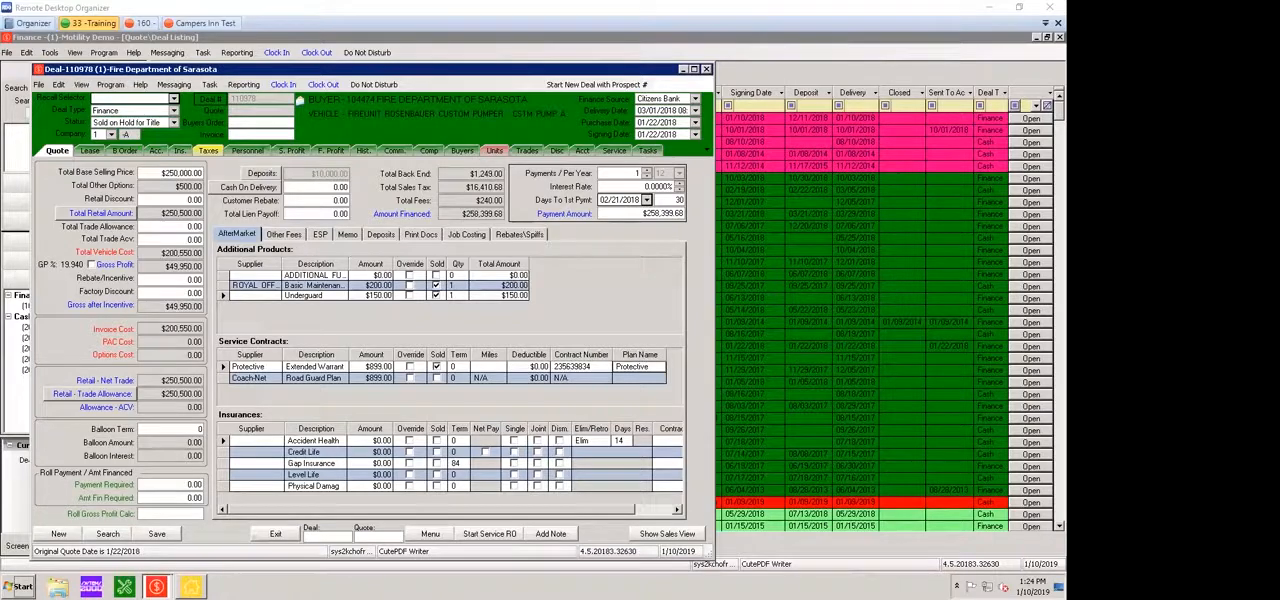
# Switch to the other Infinity session, close its Print Documents Selection window, and return to the Fire Department of Sarasota deal
pyautogui.hotkey('alt', 'Tab')
pyautogui.doubleClick(509, 86)
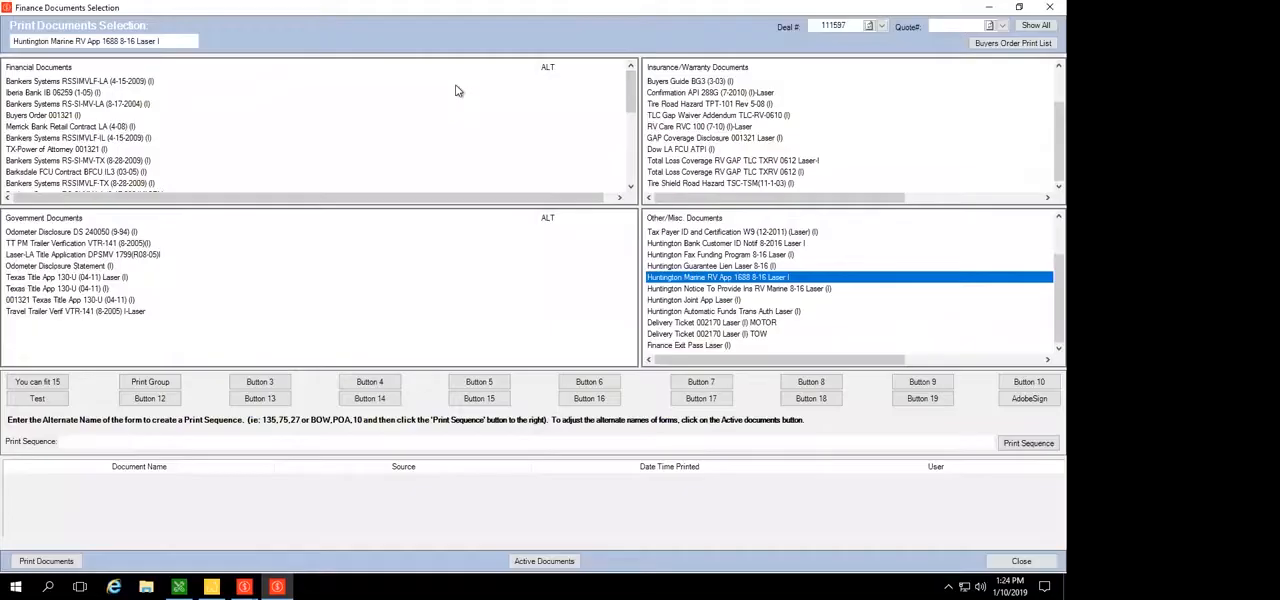
pyautogui.doubleClick(9, 11)
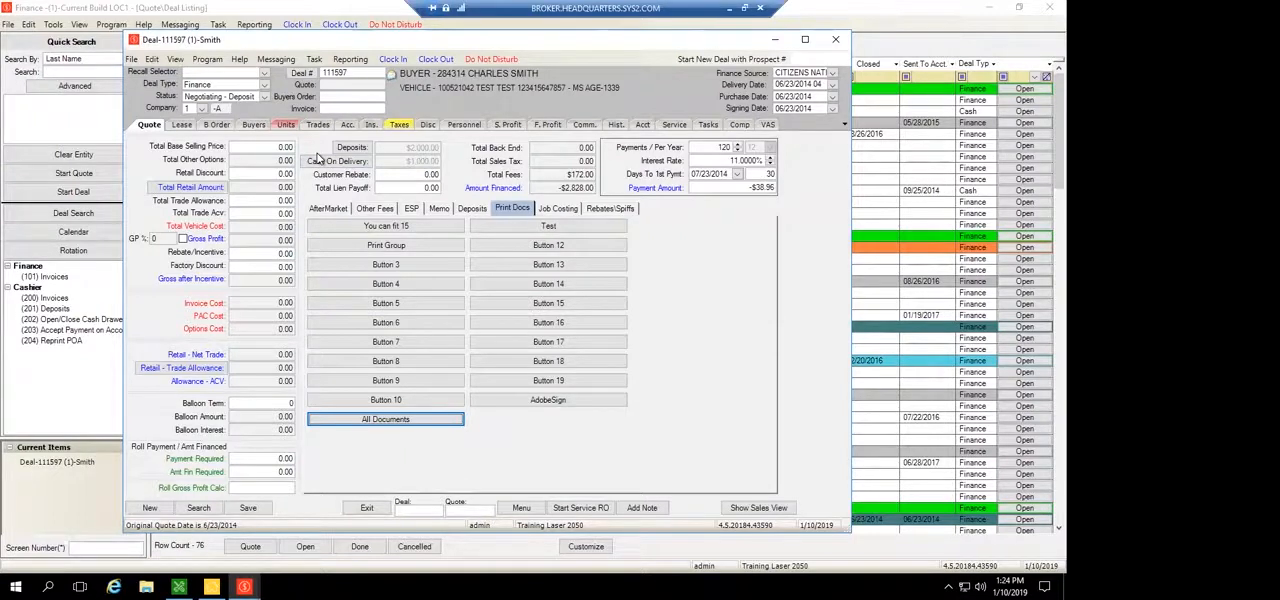
pyautogui.moveTo(508, 10); pyautogui.dragTo(498, 12)
pyautogui.hotkey('alt', 'Tab')
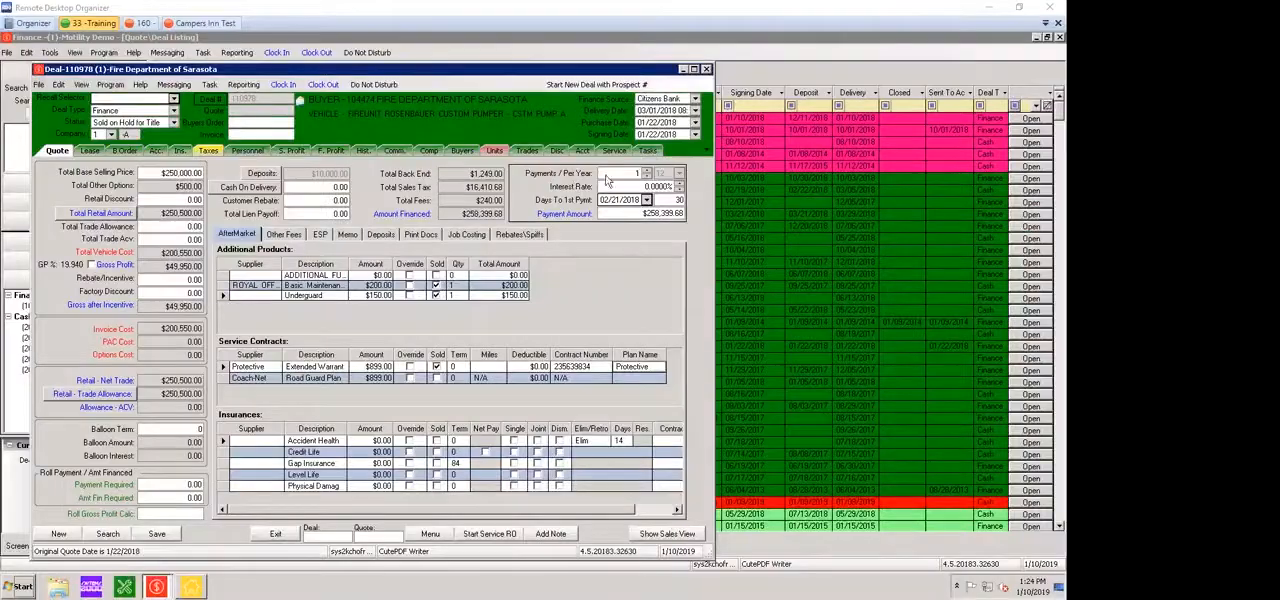
# Close the Fire Department of Sarasota deal with its changes saved, and bring up the CoachNet test deal without its unit hold notice
pyautogui.click(706, 70)
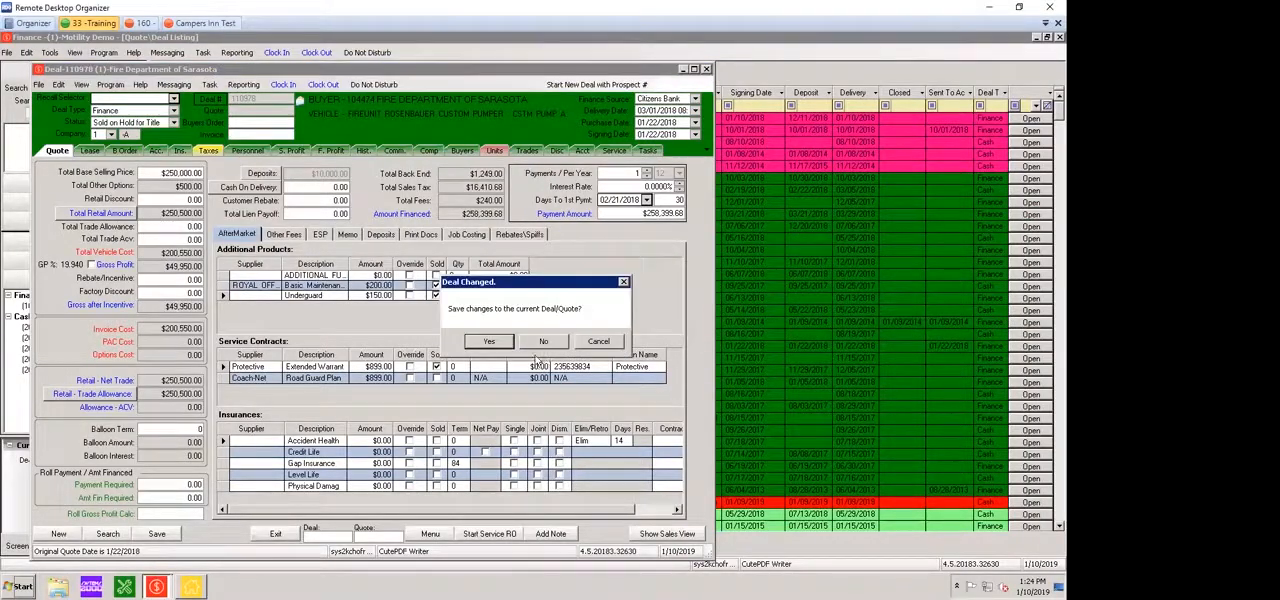
pyautogui.click(486, 341)
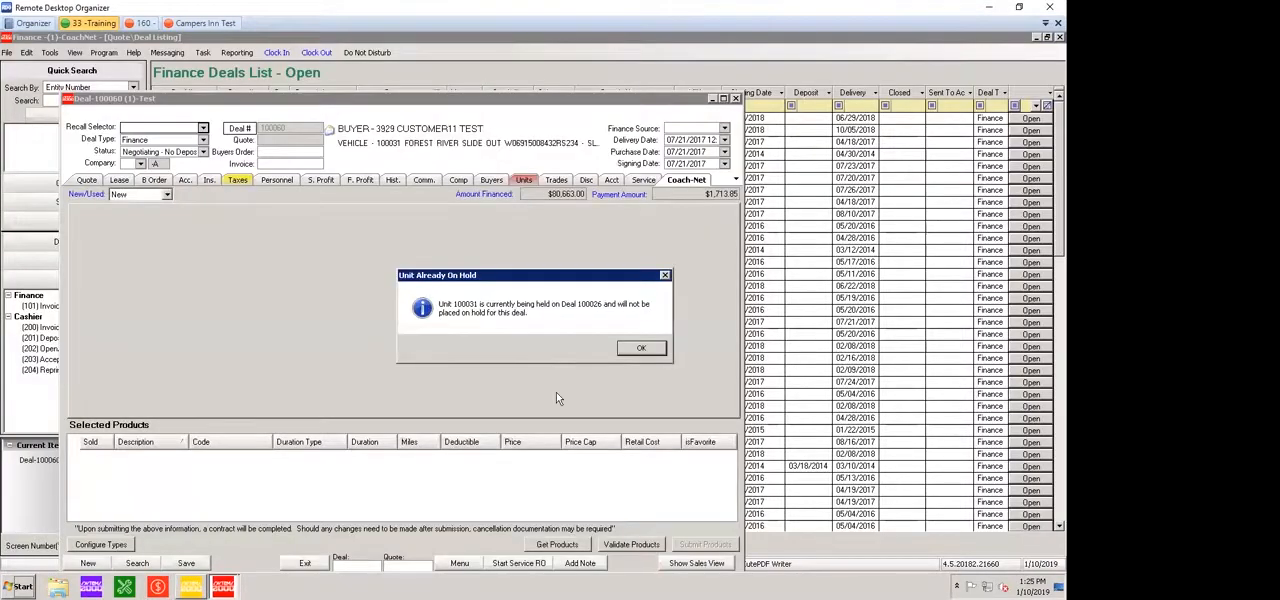
pyautogui.press('Return')
pyautogui.moveTo(345, 98); pyautogui.dragTo(389, 51)
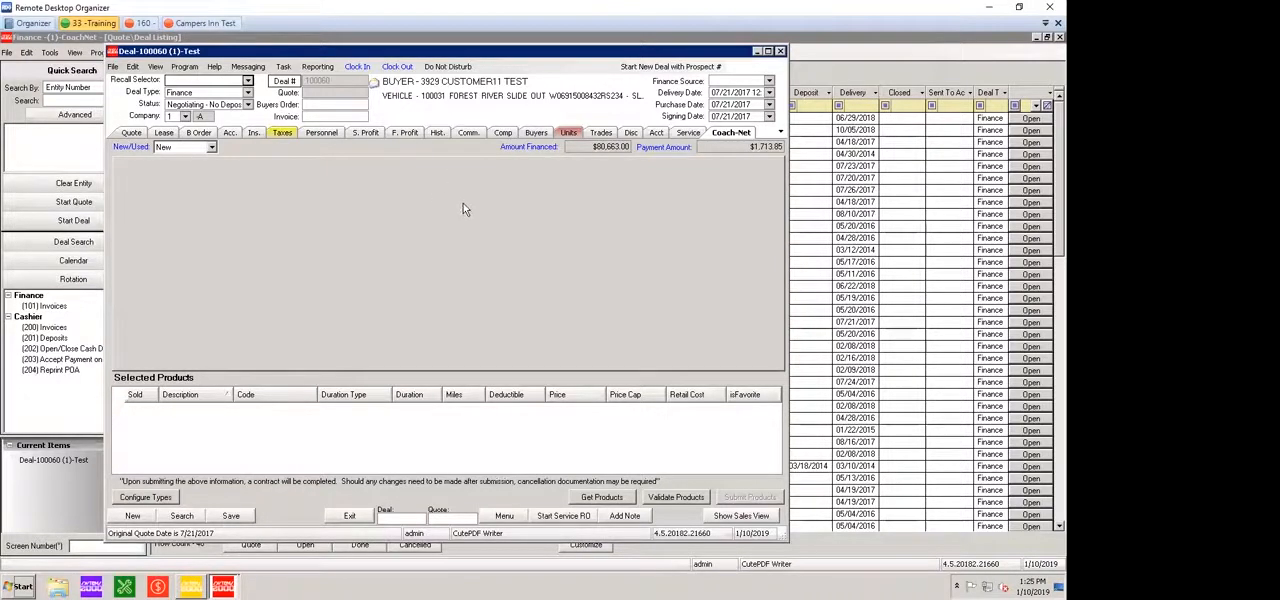
# Retrieve the available Coach-Net products for the deal and mark the 3-year Premier Towable roadside plan as sold
pyautogui.click(627, 500)
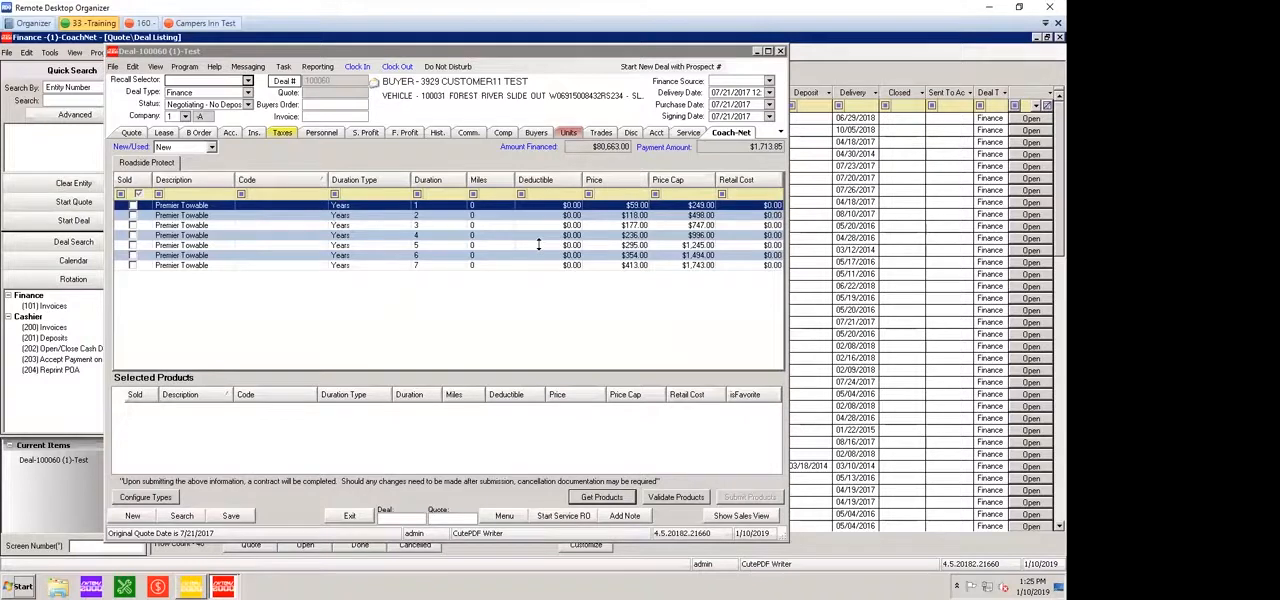
pyautogui.click(338, 295)
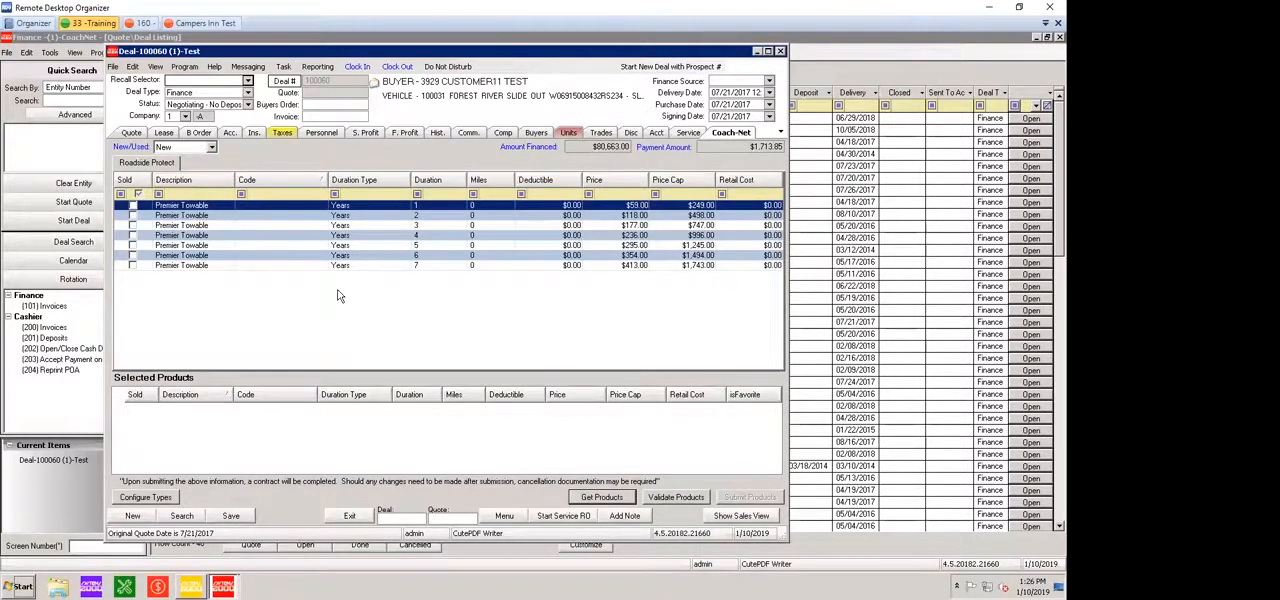
pyautogui.press('Down')
pyautogui.press('Down')
pyautogui.press('space')
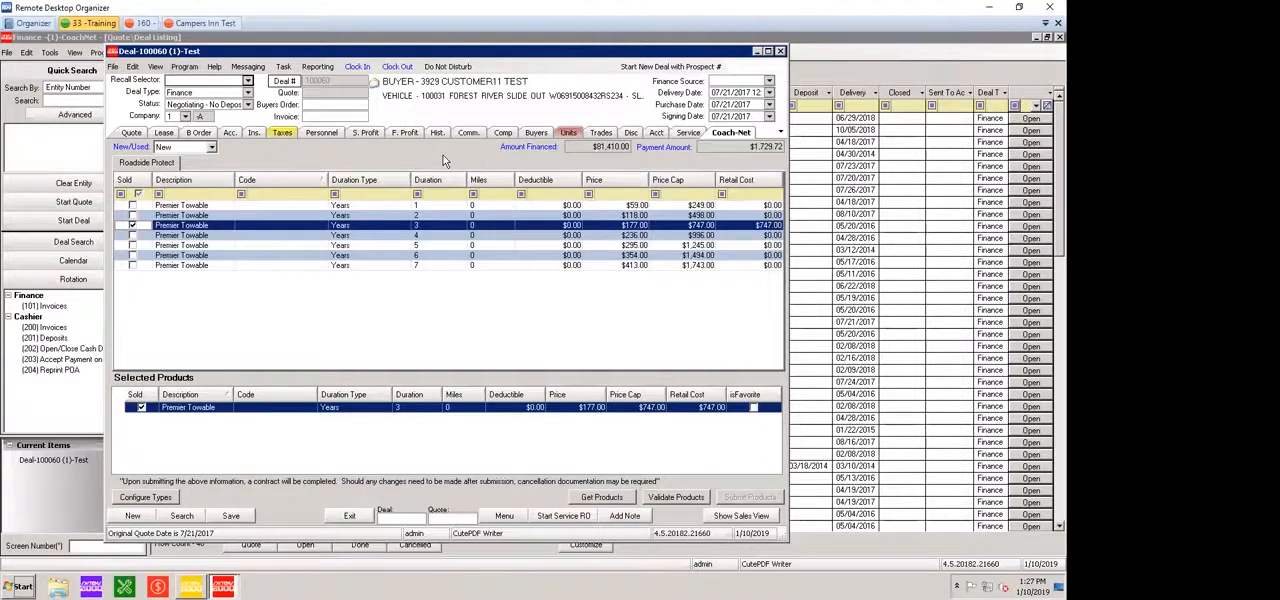
# Check the roadside contract among the quote's aftermarket products and bring up the deal's print documents
pyautogui.click(131, 133)
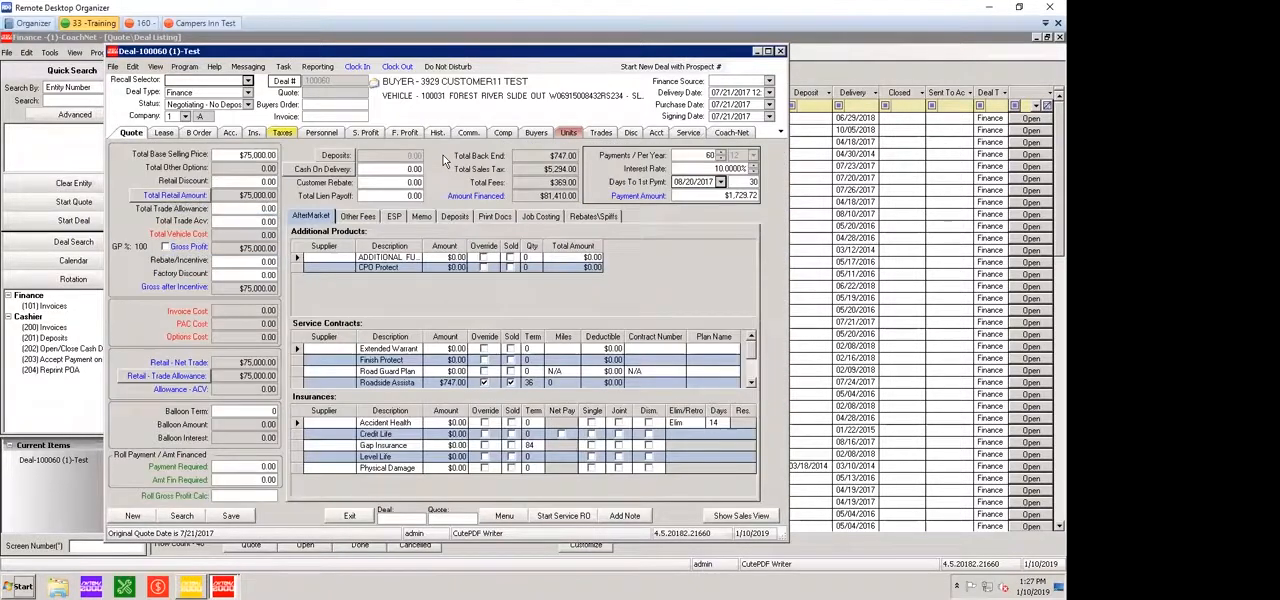
pyautogui.click(496, 217)
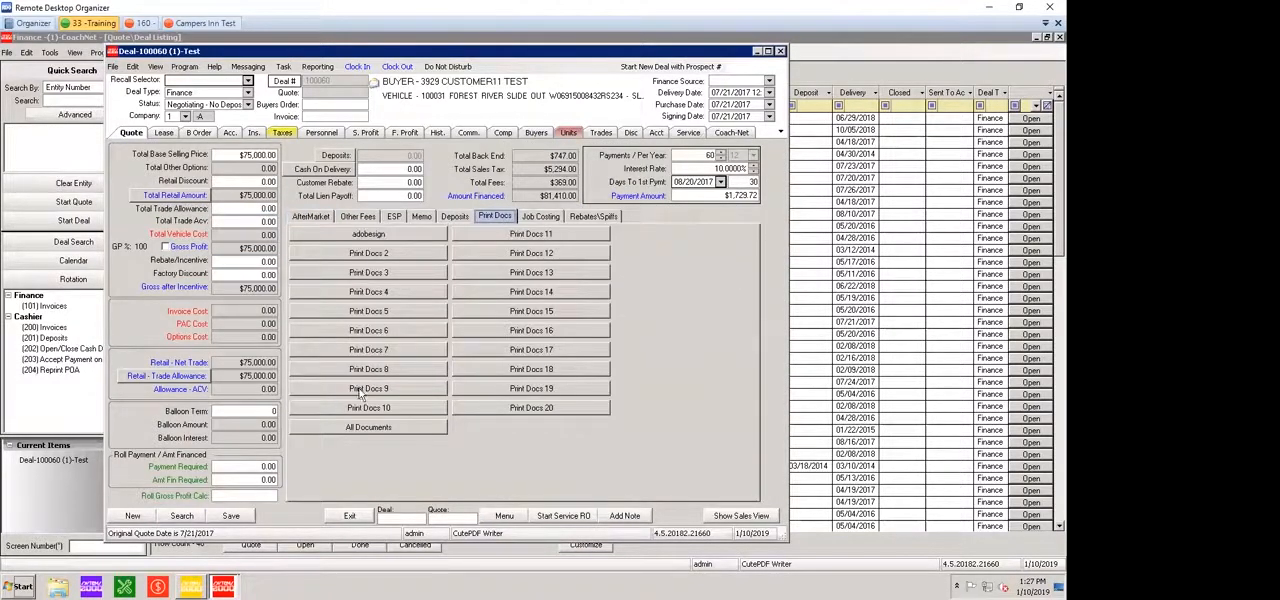